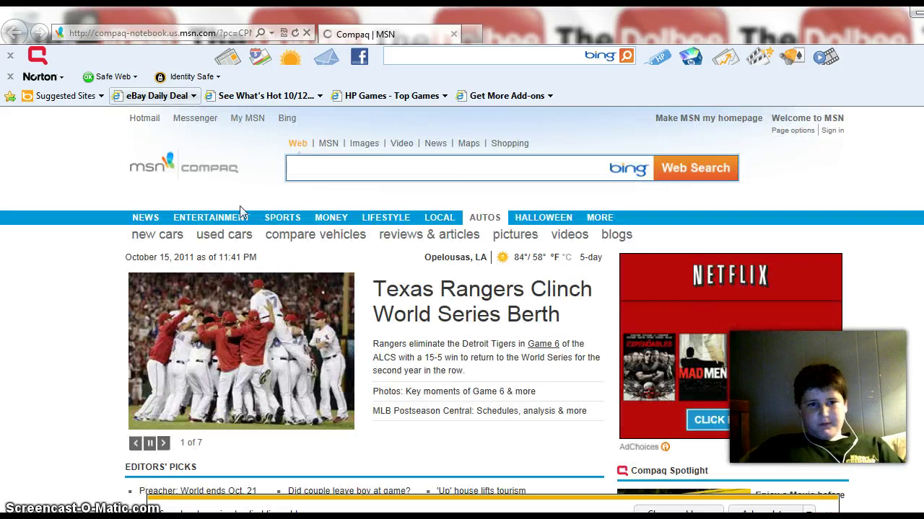
{"action": "left_click", "coordinate": [180, 32]}
{"action": "type", "text": "www"}
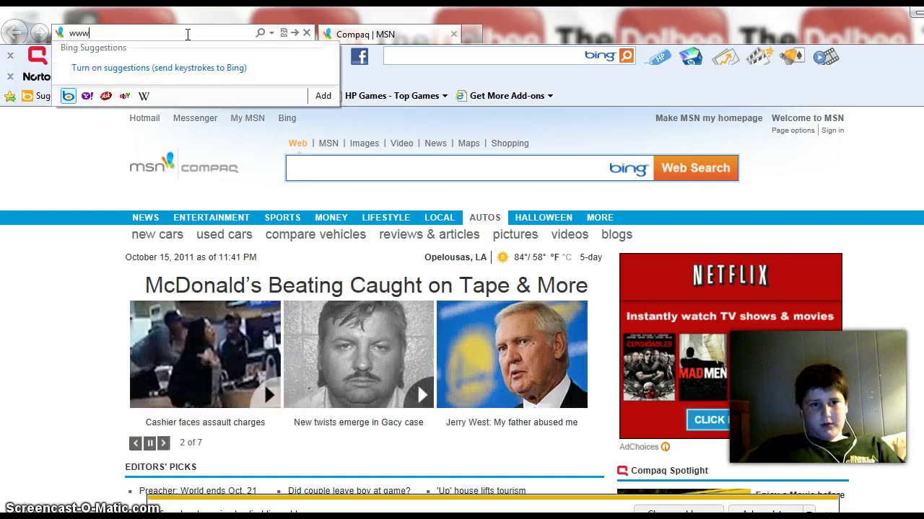
{"action": "type", "text": ".webs.xom"}
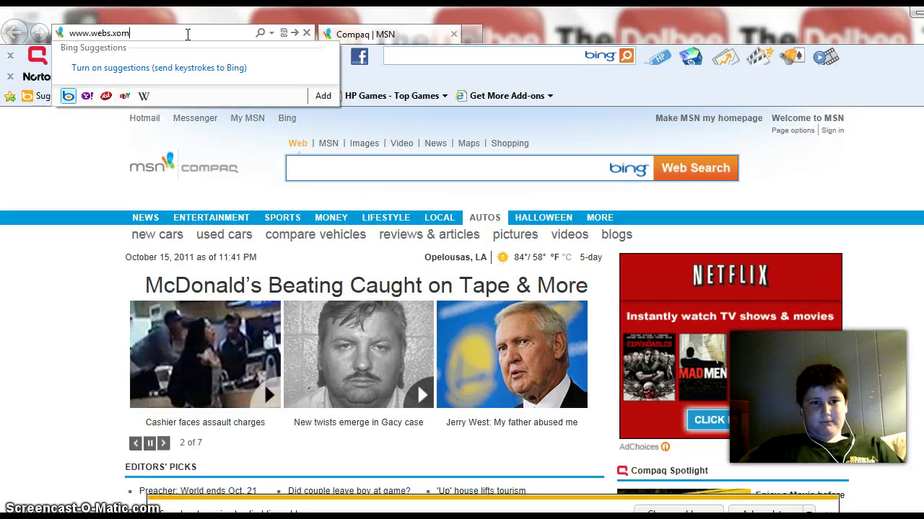
{"action": "key", "text": "Return"}
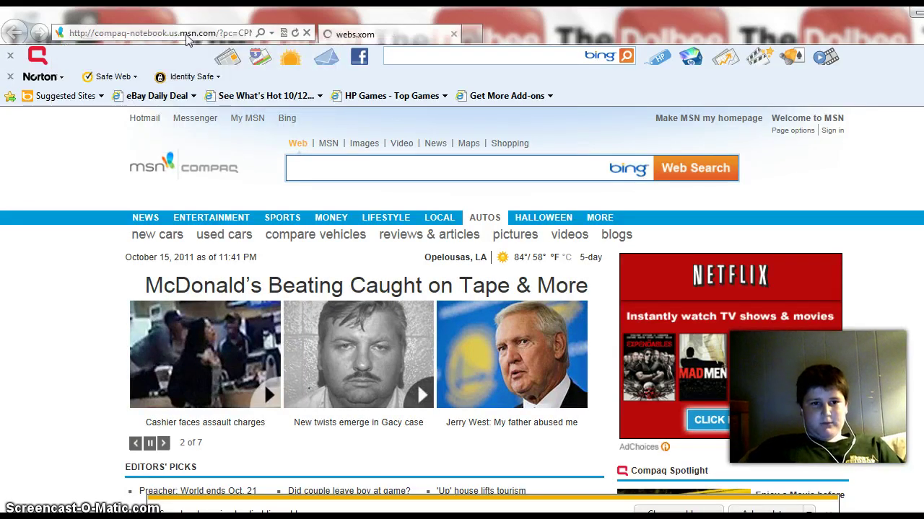
{"action": "left_click", "coordinate": [177, 38]}
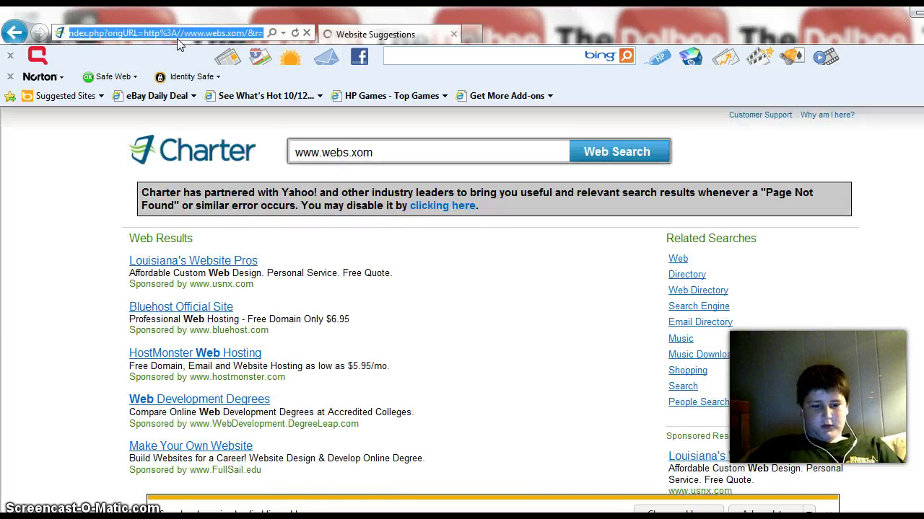
{"action": "type", "text": "www.we"}
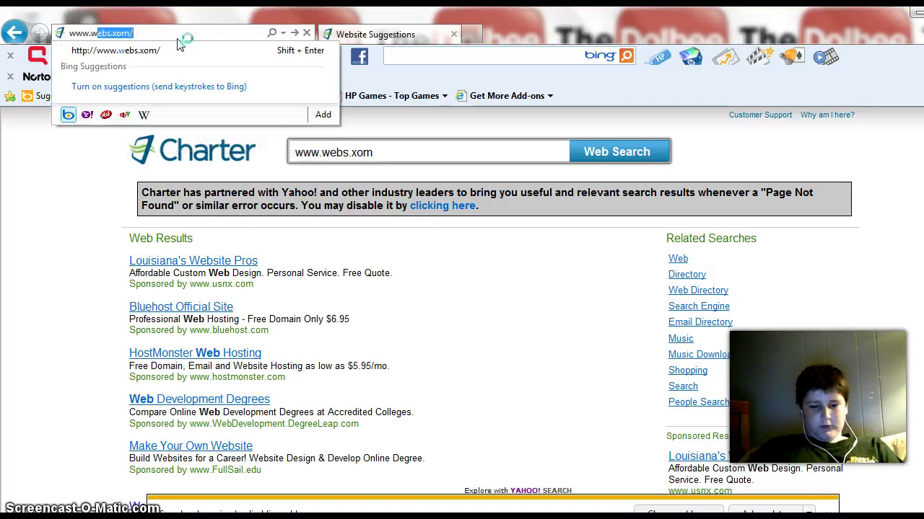
{"action": "type", "text": "bs.com"}
{"action": "key", "text": "Return"}
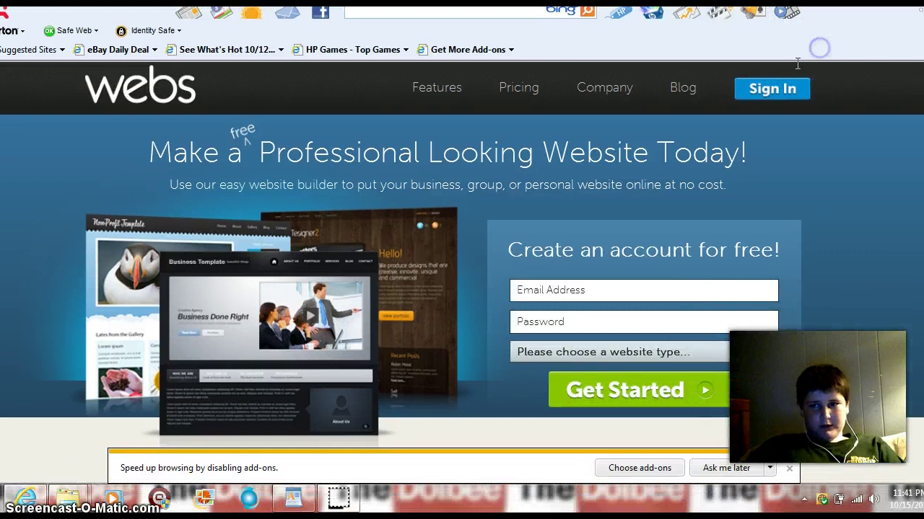
Submit the account email and password in the Sign In dropdown, which Webs rejects
{"action": "left_click", "coordinate": [782, 88]}
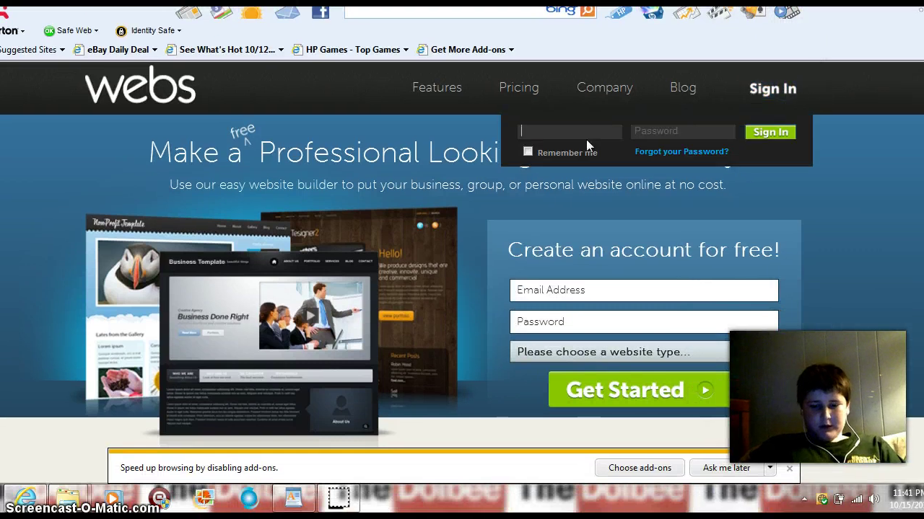
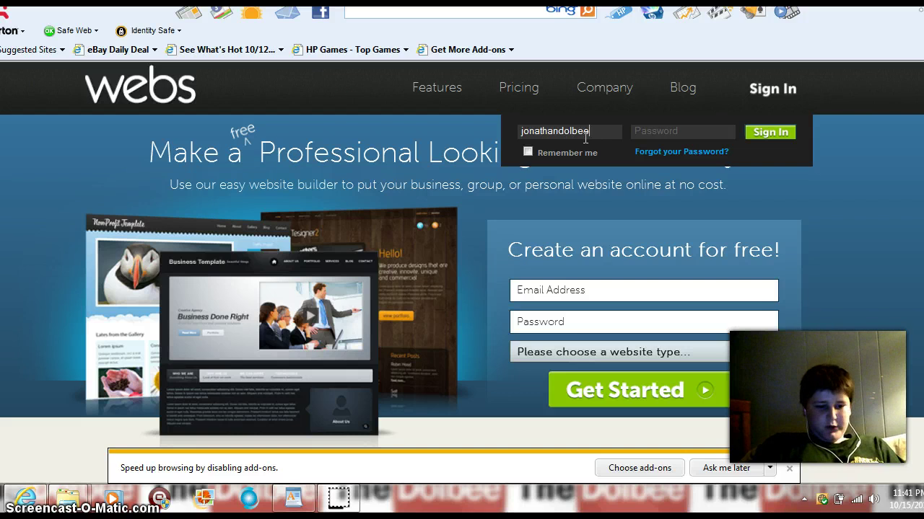
{"action": "type", "text": "m"}
{"action": "key", "text": "Tab"}
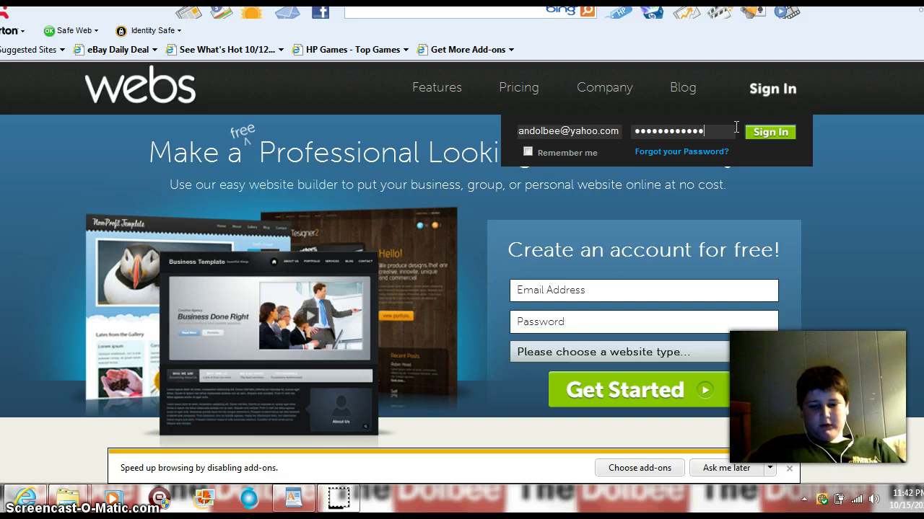
{"action": "type", "text": "1"}
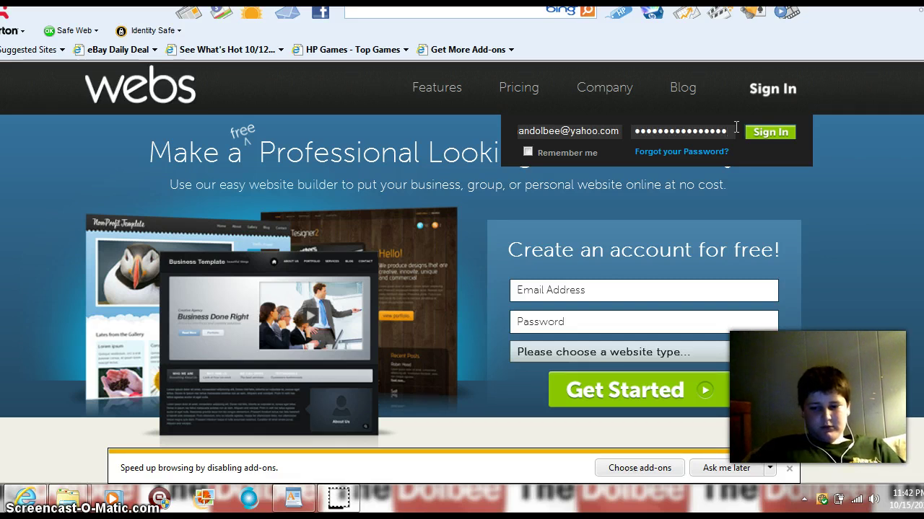
{"action": "key", "text": "Return"}
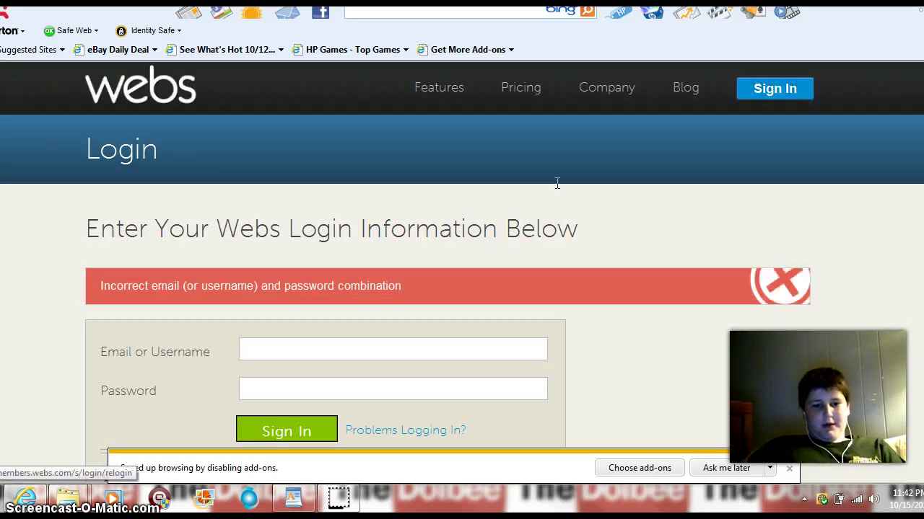
Re-enter the account email and password on the login page to open the dashboard listing 'hello'
{"action": "left_click", "coordinate": [360, 348]}
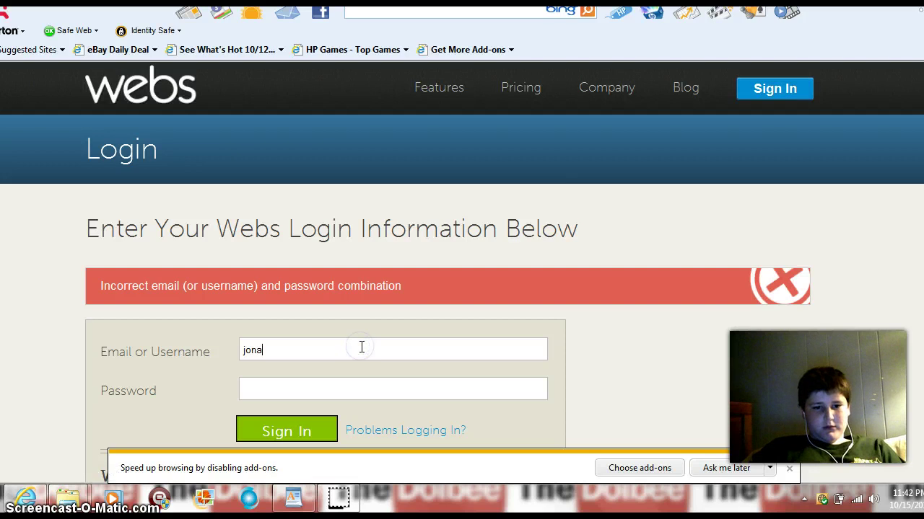
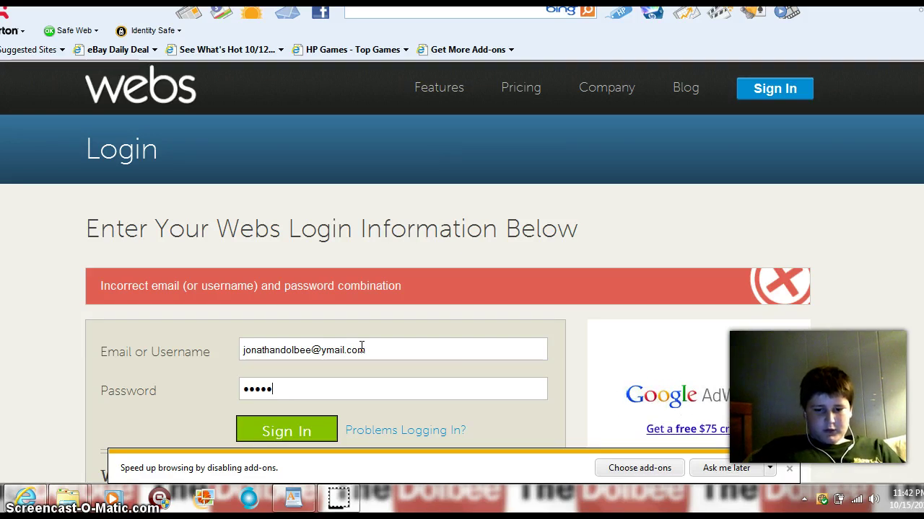
{"action": "type", "text": "a"}
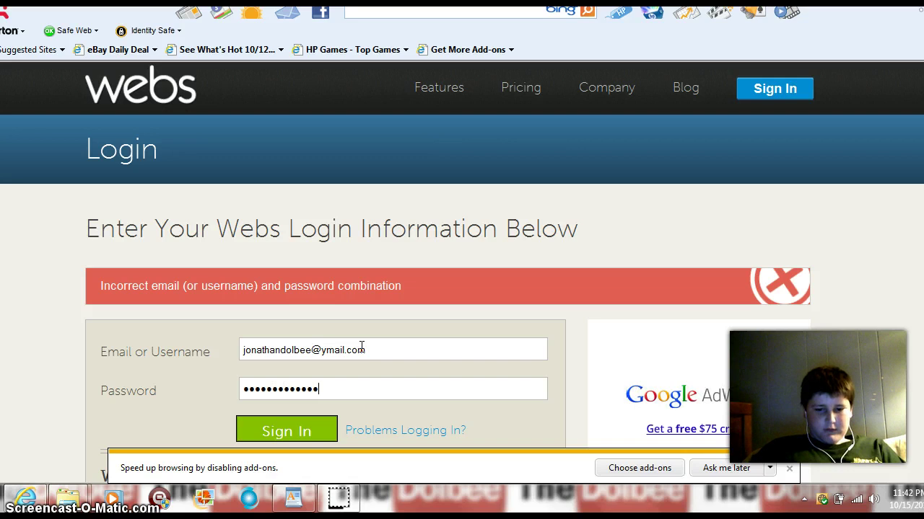
{"action": "key", "text": "Return"}
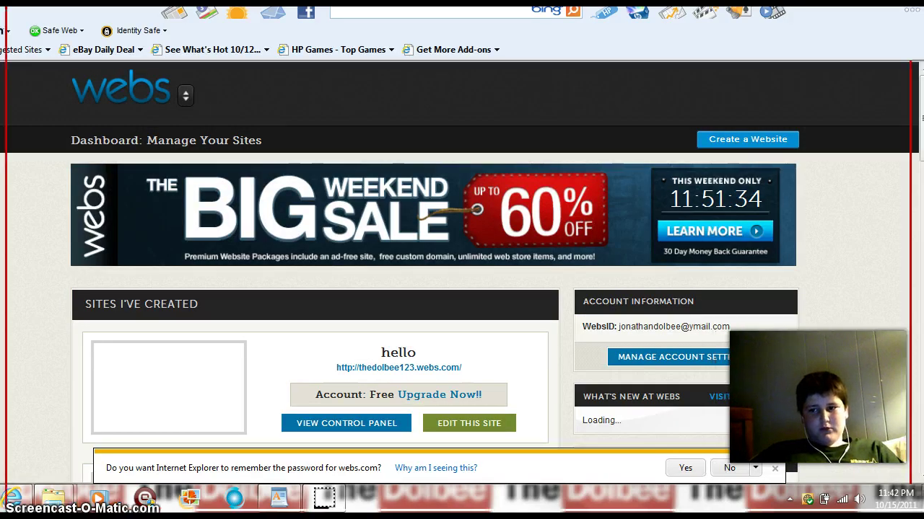
Close the Attach a Site prompt and open the 'hello' site with Edit This Site
{"action": "scroll", "coordinate": [918, 167], "scroll_direction": "down", "scroll_amount": 2}
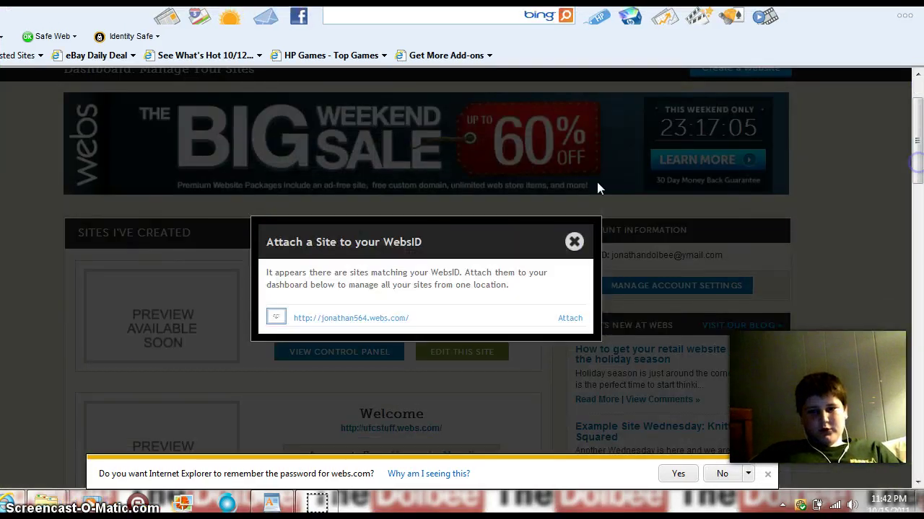
{"action": "left_click", "coordinate": [574, 242]}
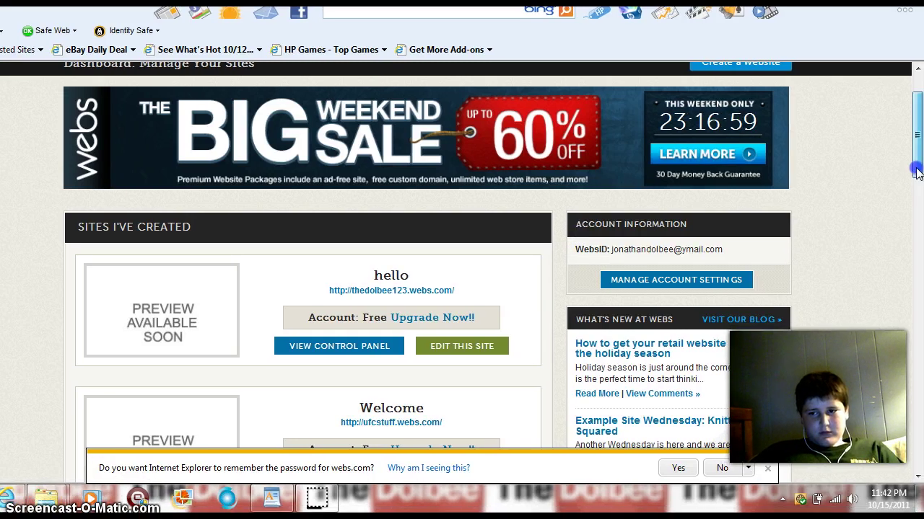
{"action": "left_click_drag", "start_coordinate": [916, 175], "coordinate": [916, 197]}
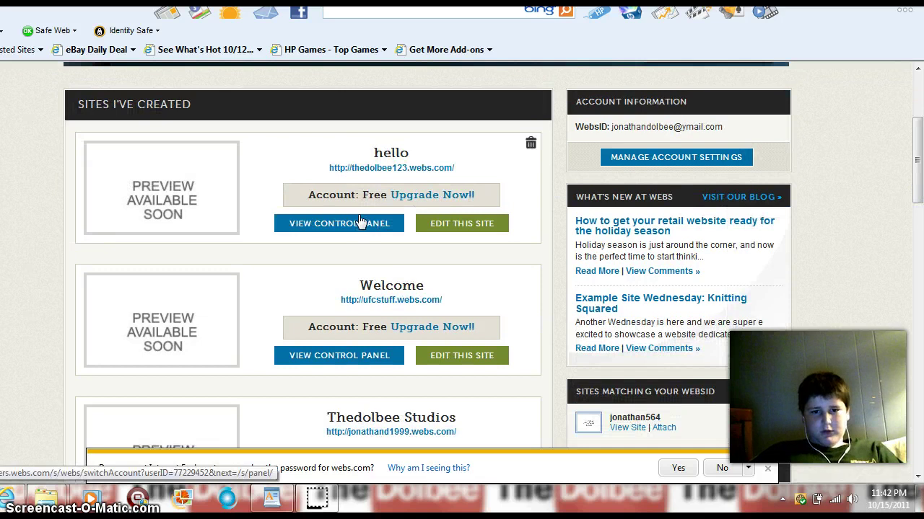
{"action": "mouse_move", "coordinate": [308, 188]}
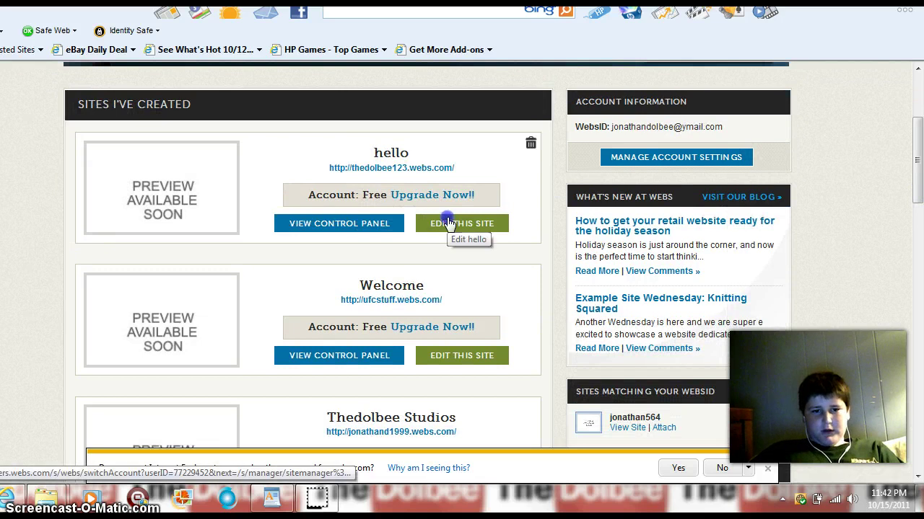
{"action": "left_click", "coordinate": [441, 299]}
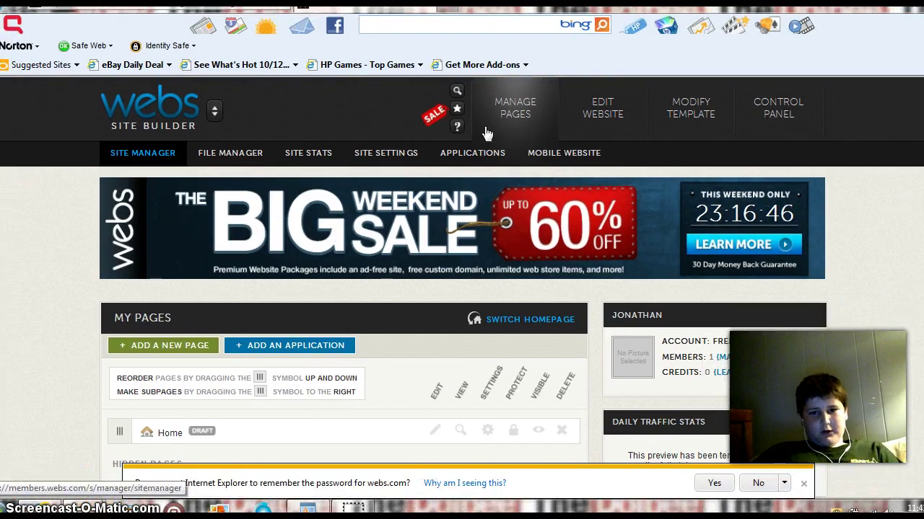
Open Membership Settings under Membership & Community in the Control Panel
{"action": "left_click", "coordinate": [783, 97]}
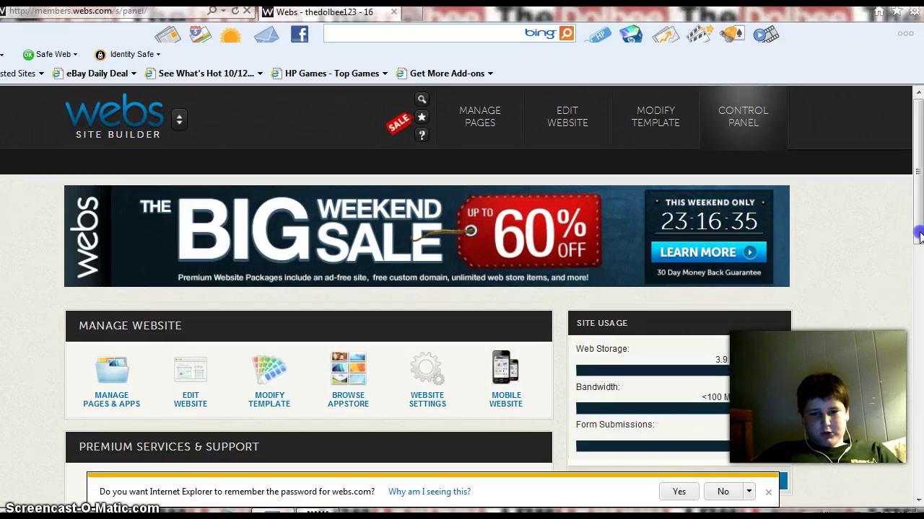
{"action": "left_click_drag", "start_coordinate": [919, 234], "coordinate": [918, 329]}
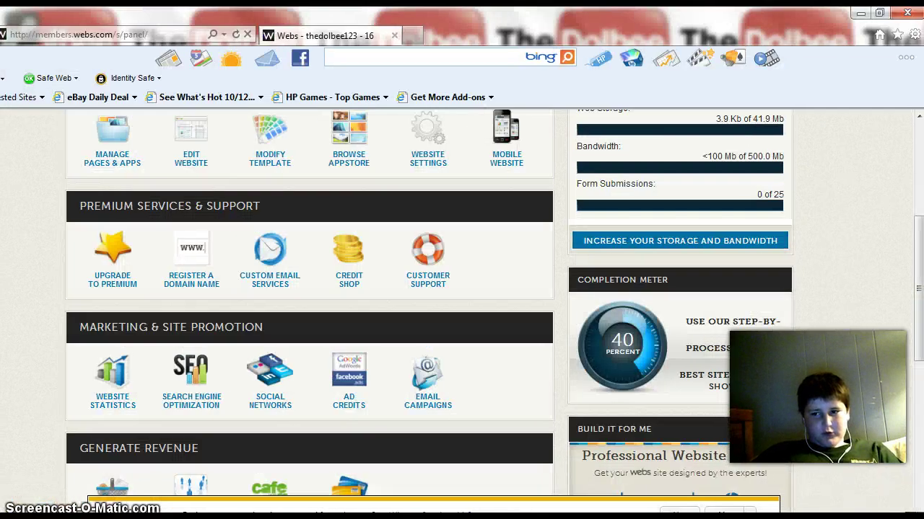
{"action": "left_click_drag", "start_coordinate": [919, 298], "coordinate": [916, 355]}
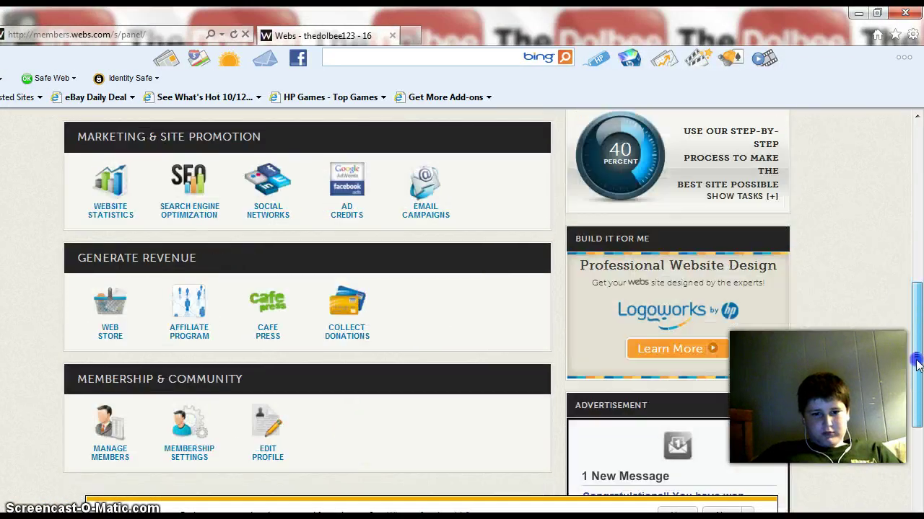
{"action": "left_click", "coordinate": [204, 452]}
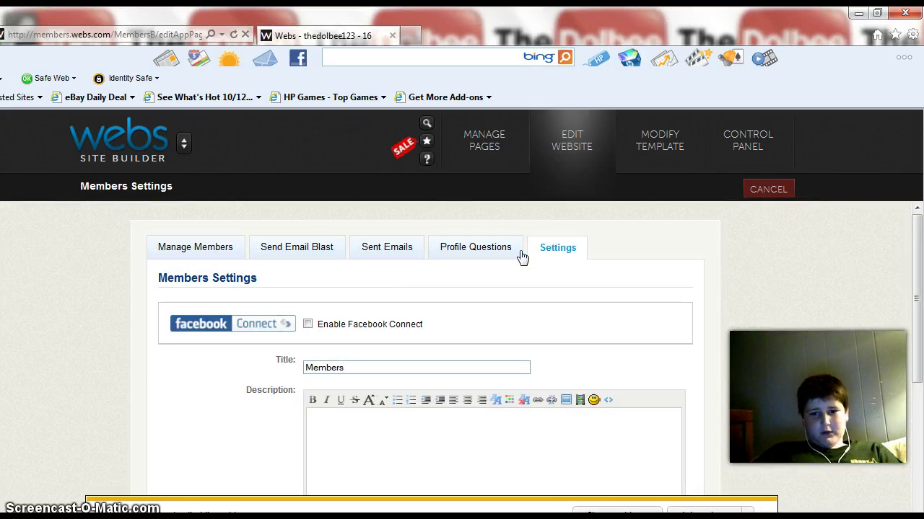
Enable Facebook Connect and follow the Step 1 'Create a new Facebook Application' link
{"action": "left_click", "coordinate": [308, 326]}
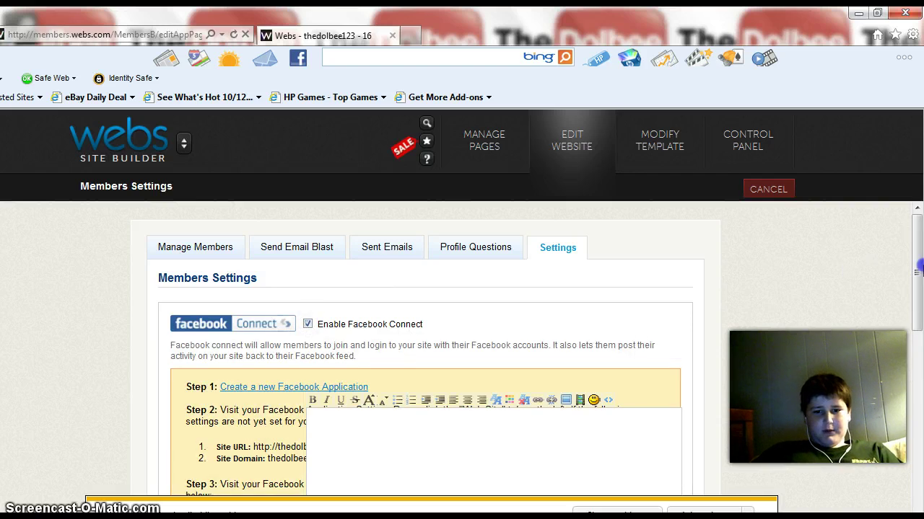
{"action": "mouse_move", "coordinate": [918, 269]}
{"action": "left_mouse_down"}
{"action": "mouse_move", "coordinate": [919, 345]}
{"action": "mouse_move", "coordinate": [918, 333]}
{"action": "left_mouse_up"}
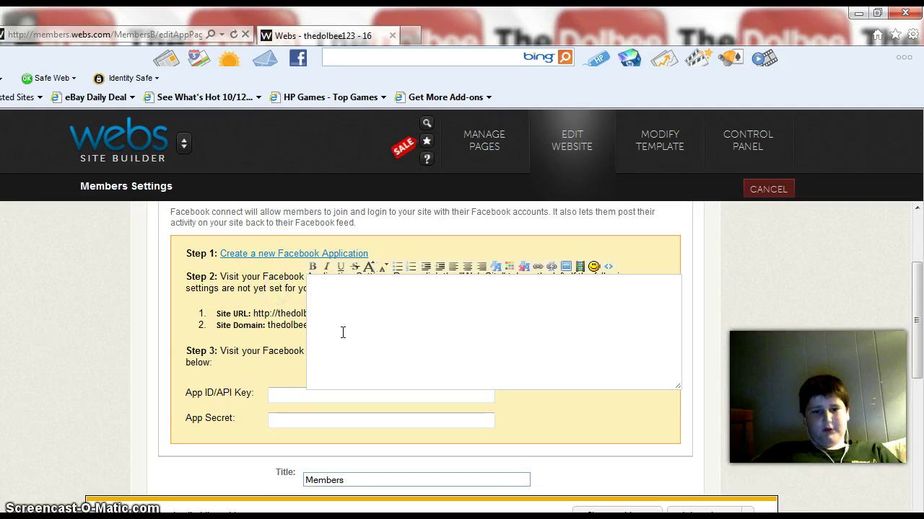
{"action": "left_click_drag", "start_coordinate": [286, 325], "coordinate": [297, 325]}
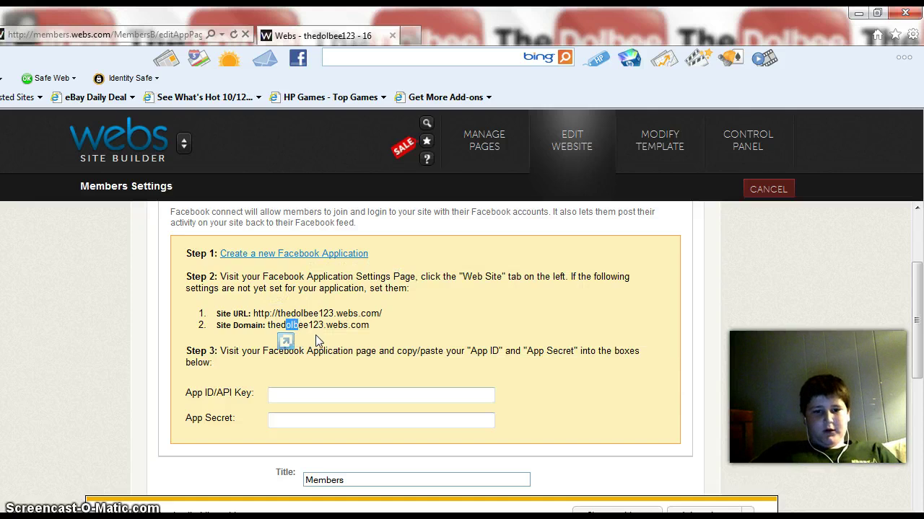
{"action": "left_click", "coordinate": [326, 335]}
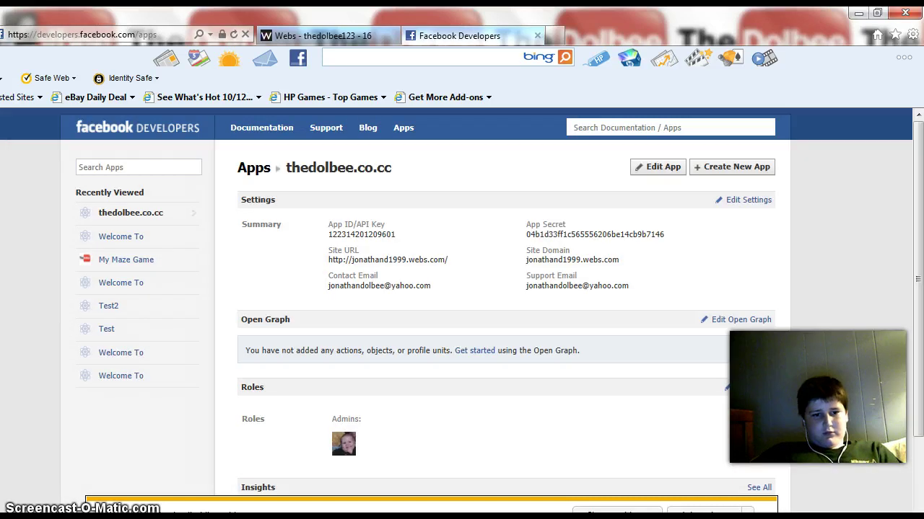
Clear the stray page selection and start a new Facebook app
{"action": "double_click", "coordinate": [108, 306]}
{"action": "key", "text": "ctrl+a"}
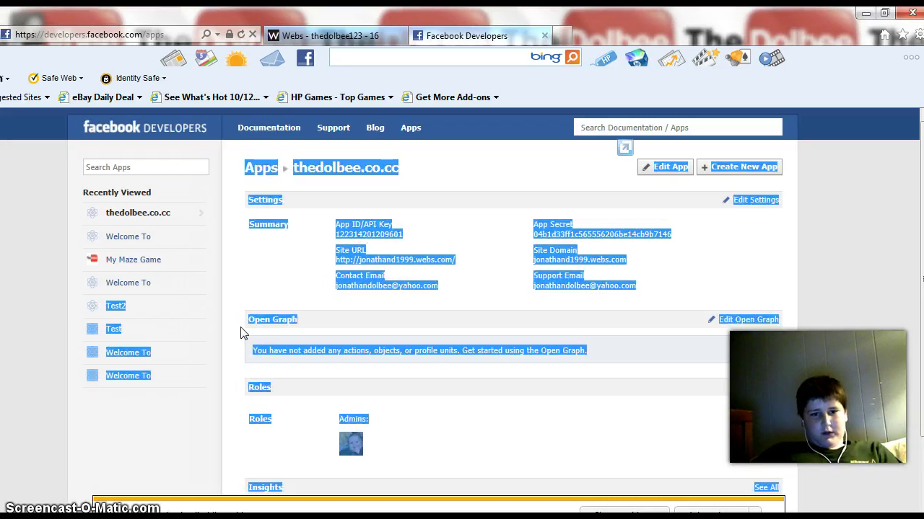
{"action": "left_click", "coordinate": [329, 279]}
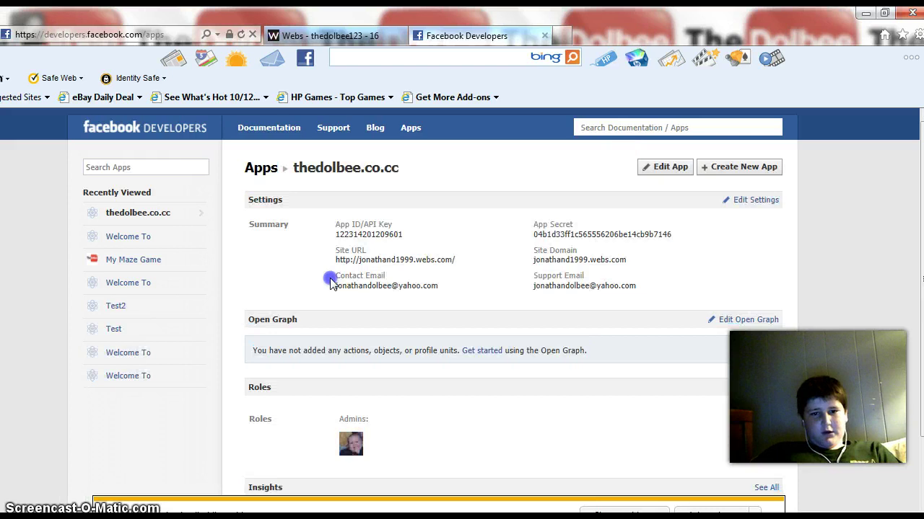
{"action": "left_click", "coordinate": [732, 171]}
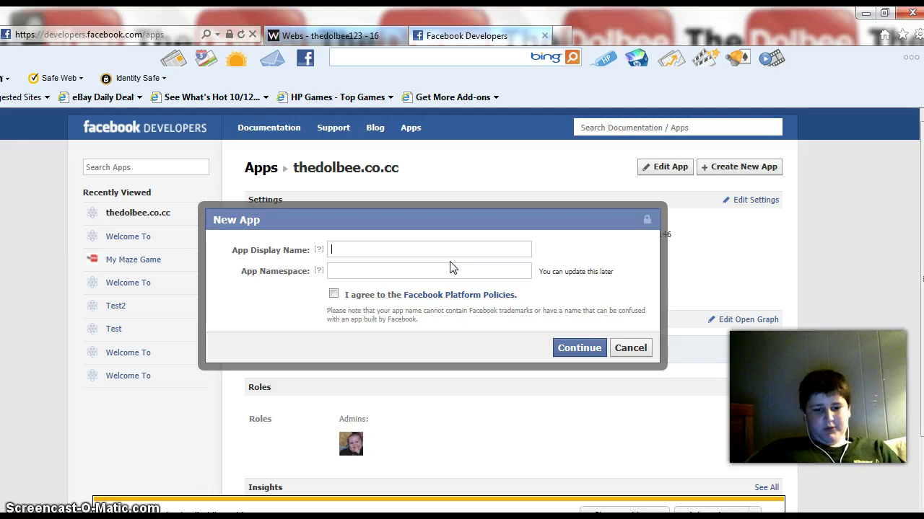
Enter display name 'Website Login' and try namespace variants such as 'websitelogin'
{"action": "type", "text": "Login"}
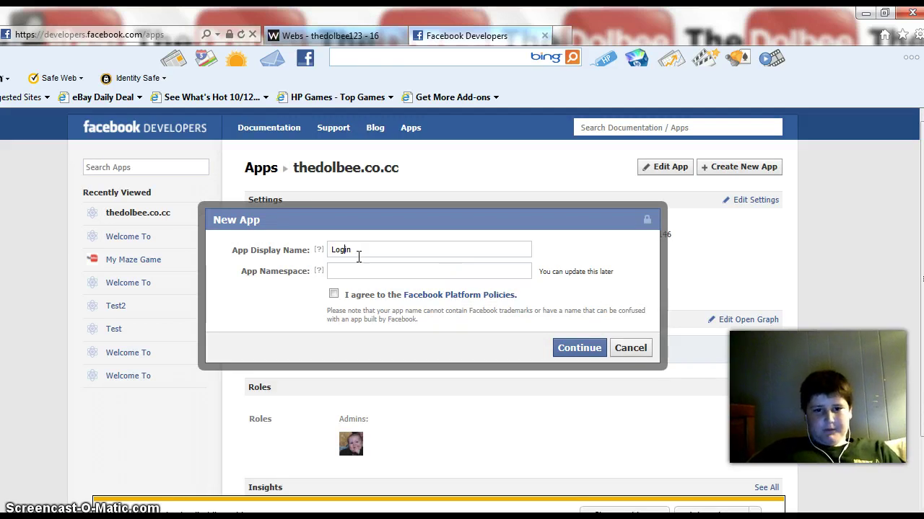
{"action": "type", "text": "bsite"}
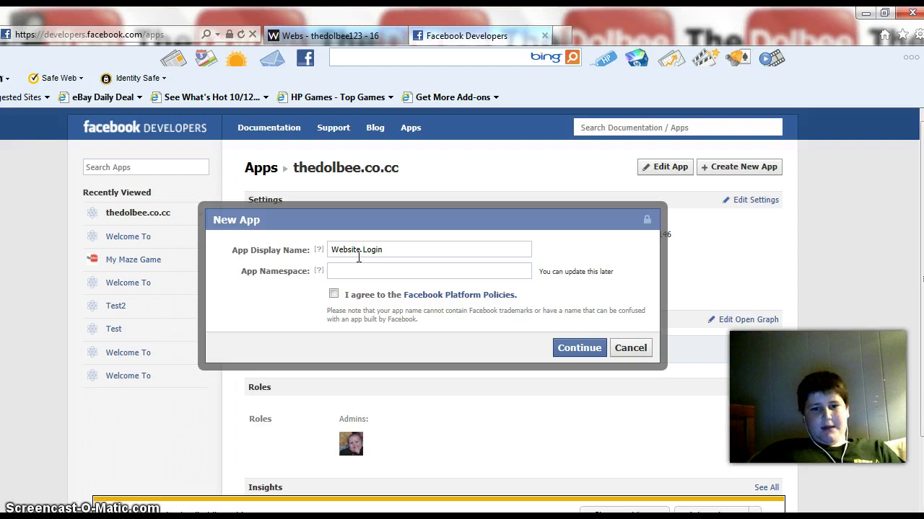
{"action": "left_click", "coordinate": [358, 268]}
{"action": "type", "text": "Login"}
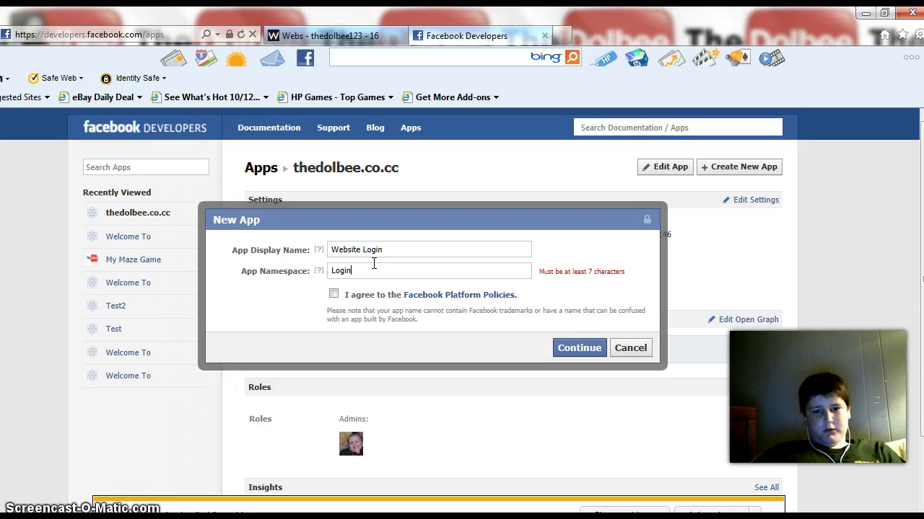
{"action": "key", "text": "BackSpace"}
{"action": "key", "text": "BackSpace"}
{"action": "key", "text": "BackSpace"}
{"action": "key", "text": "BackSpace"}
{"action": "type", "text": "eb"}
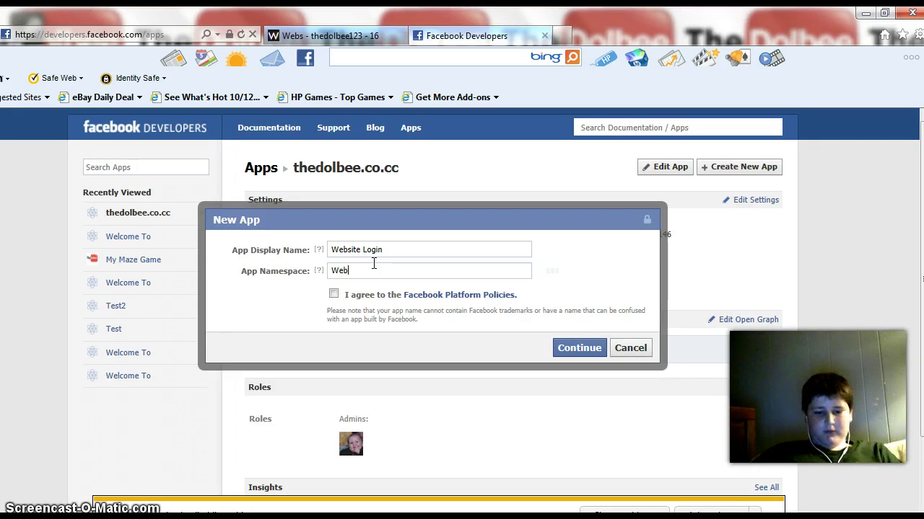
{"action": "type", "text": "site L"}
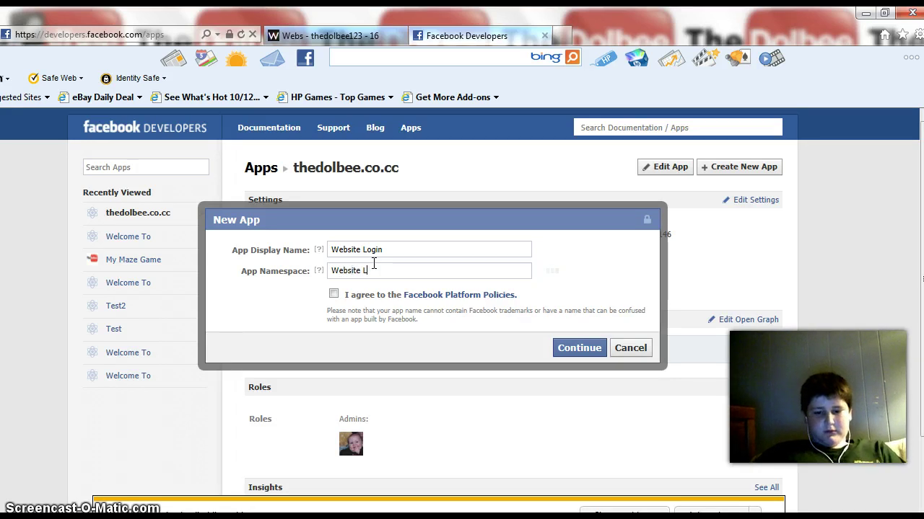
{"action": "type", "text": "n"}
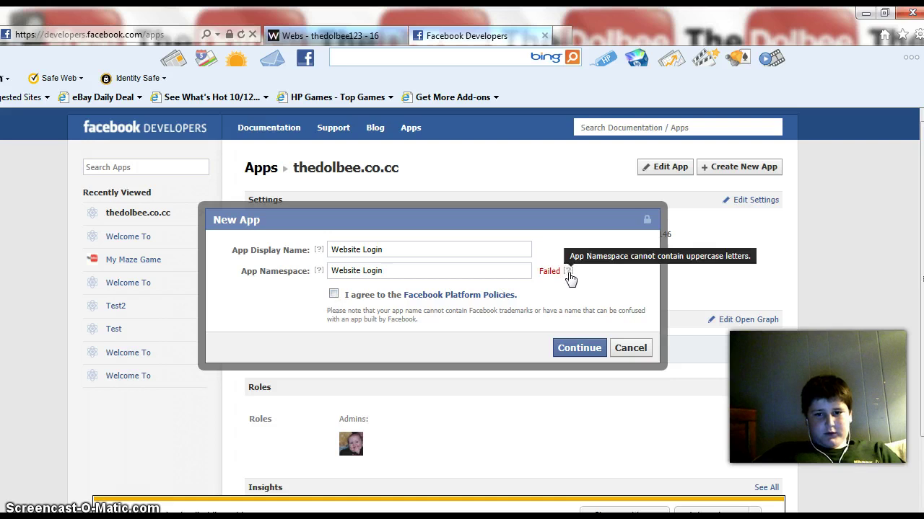
{"action": "double_click", "coordinate": [371, 271]}
{"action": "type", "text": "login"}
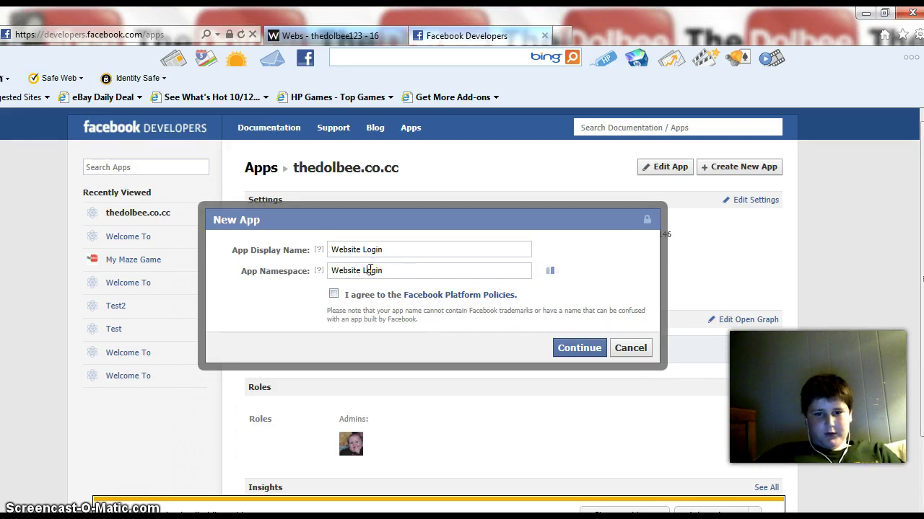
{"action": "double_click", "coordinate": [370, 270]}
{"action": "type", "text": "login"}
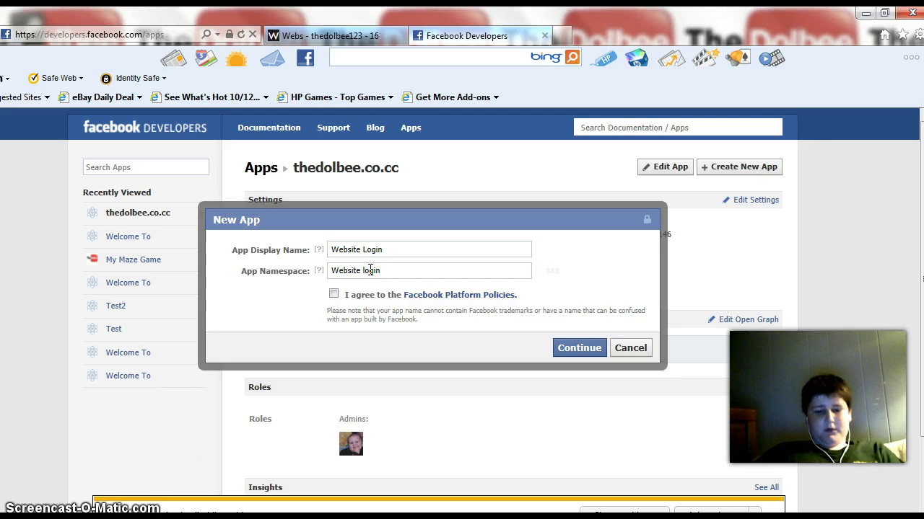
{"action": "key", "text": "BackSpace"}
{"action": "type", "text": "w"}
Agree to the Platform Policies, settle on namespace 'testabcdefqqqqqq', and continue
{"action": "left_click", "coordinate": [334, 296]}
{"action": "mouse_move", "coordinate": [568, 271]}
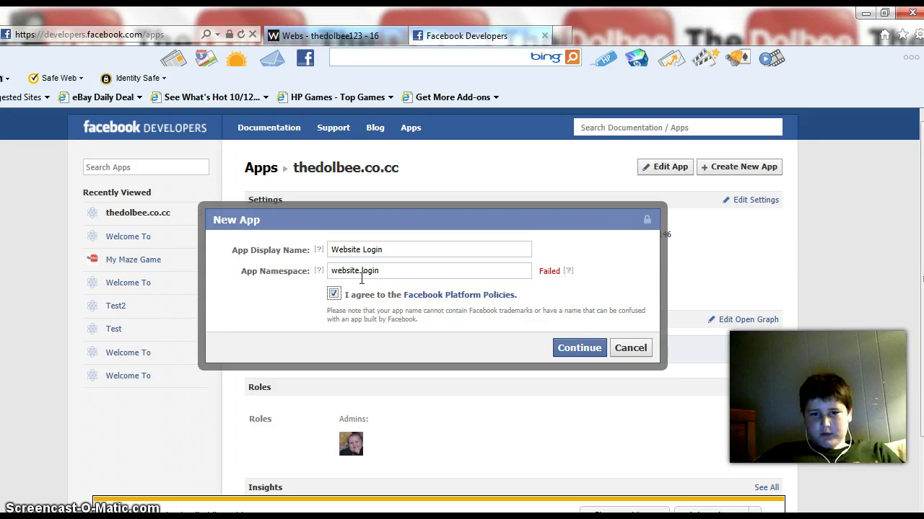
{"action": "left_click_drag", "start_coordinate": [361, 274], "coordinate": [388, 280]}
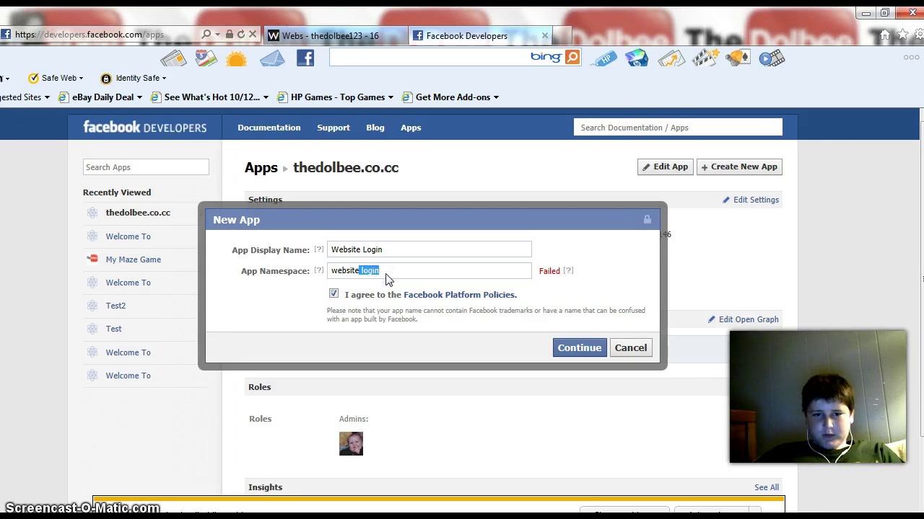
{"action": "key", "text": "Left"}
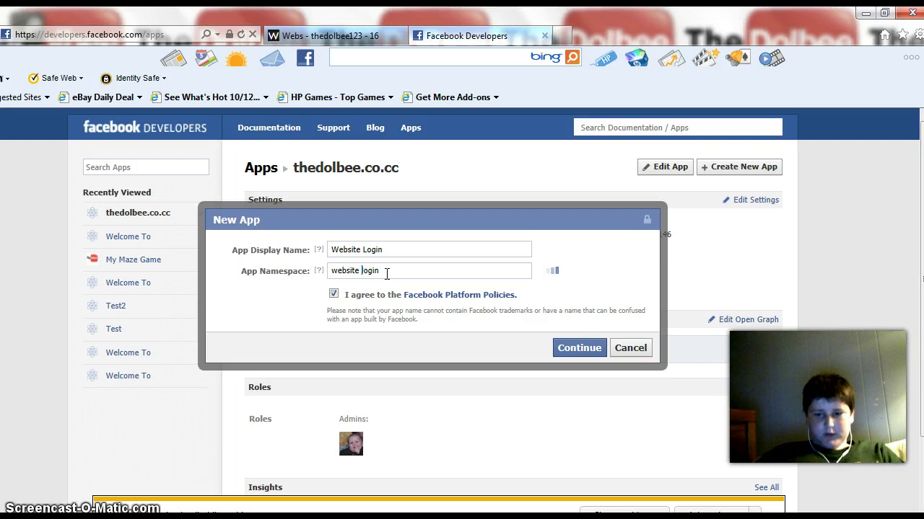
{"action": "key", "text": "Delete"}
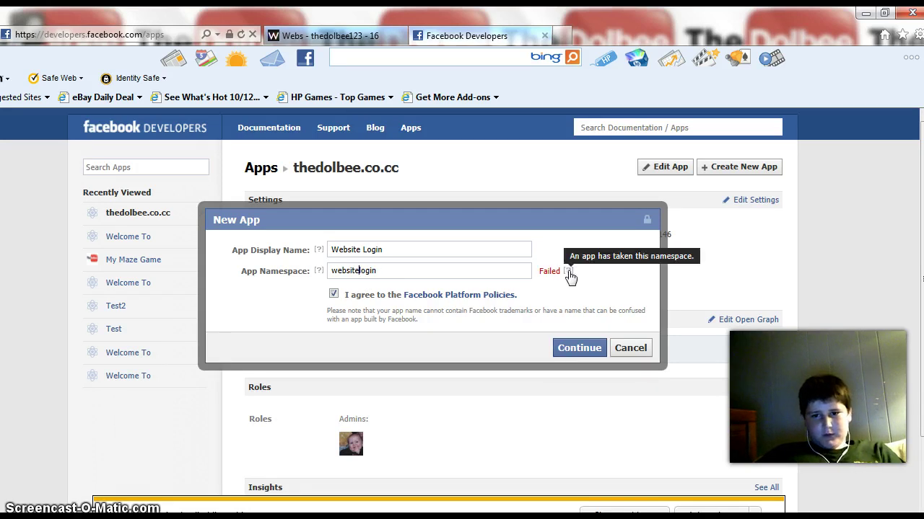
{"action": "left_click_drag", "start_coordinate": [406, 274], "coordinate": [243, 283]}
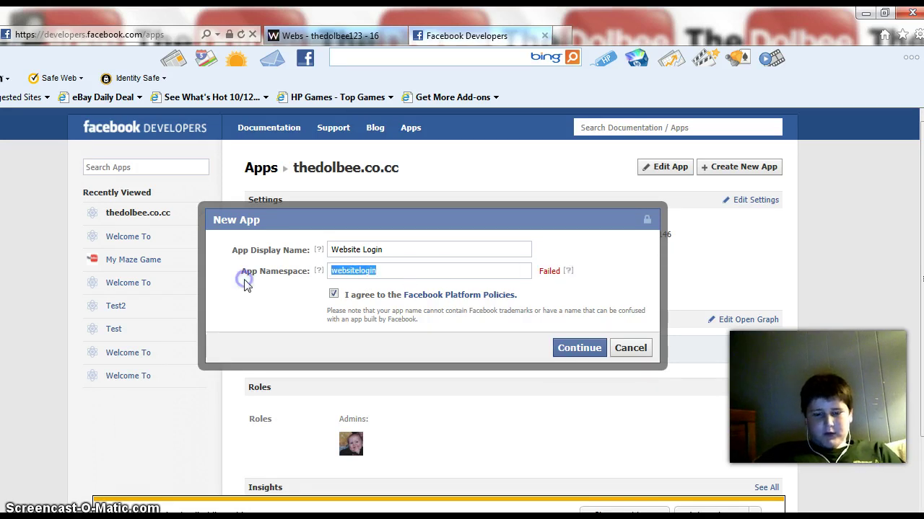
{"action": "type", "text": "teseyt\\"}
{"action": "key", "text": "BackSpace"}
{"action": "key", "text": "BackSpace"}
{"action": "key", "text": "BackSpace"}
{"action": "type", "text": "test"}
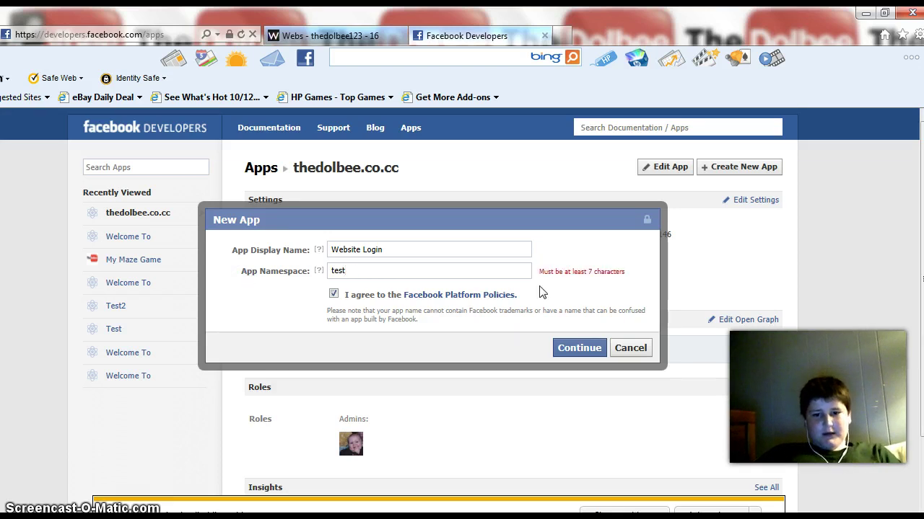
{"action": "type", "text": "12345"}
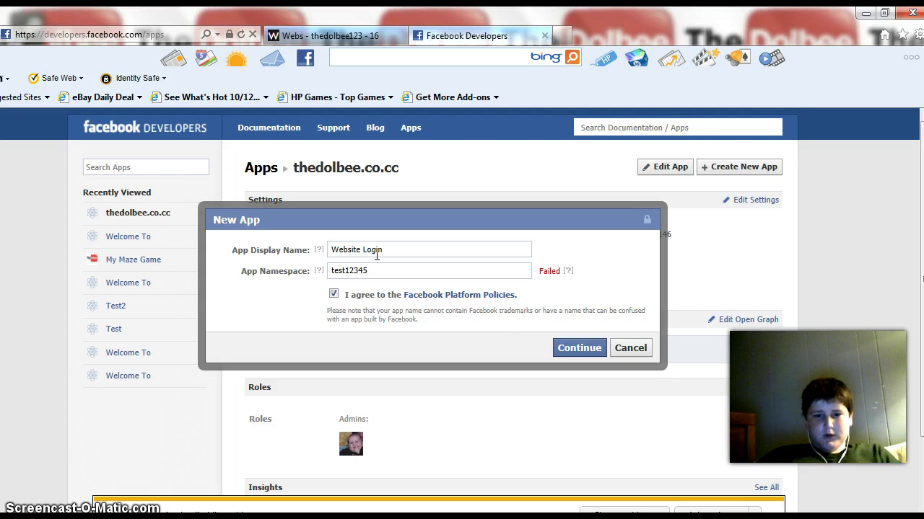
{"action": "key", "text": "BackSpace"}
{"action": "key", "text": "BackSpace"}
{"action": "key", "text": "BackSpace"}
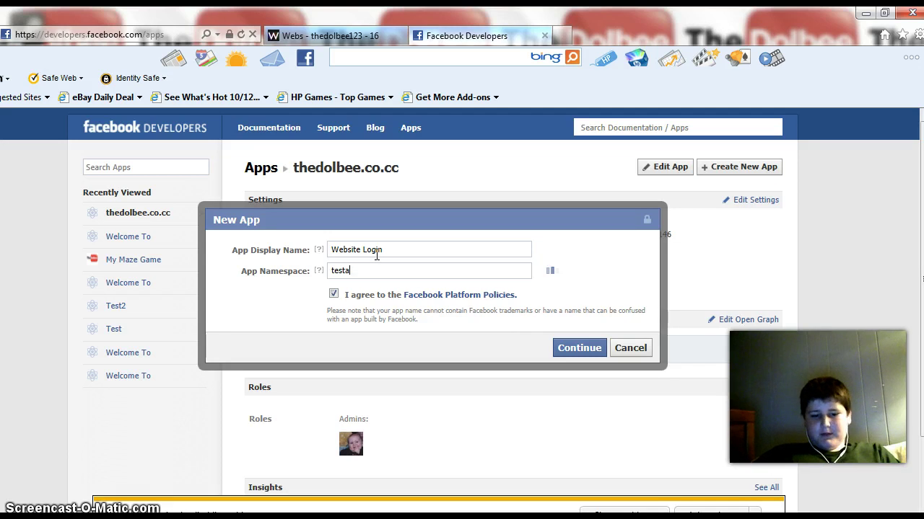
{"action": "type", "text": "bcdef"}
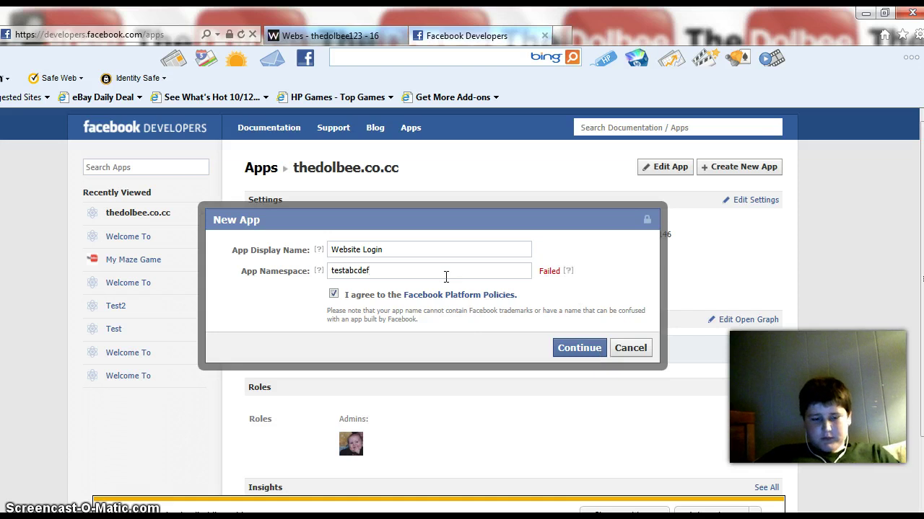
{"action": "type", "text": "g"}
{"action": "type", "text": "qqqqqq"}
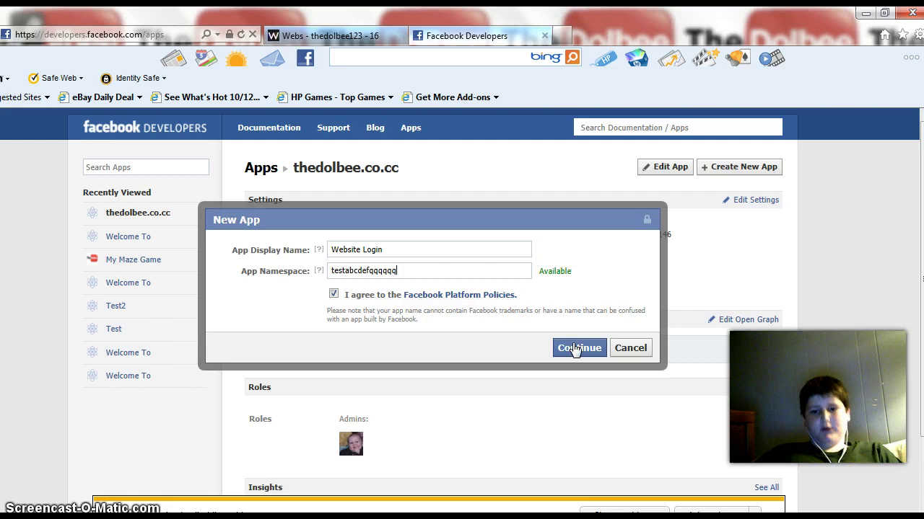
{"action": "left_click", "coordinate": [569, 336]}
{"action": "type", "text": "joss"}
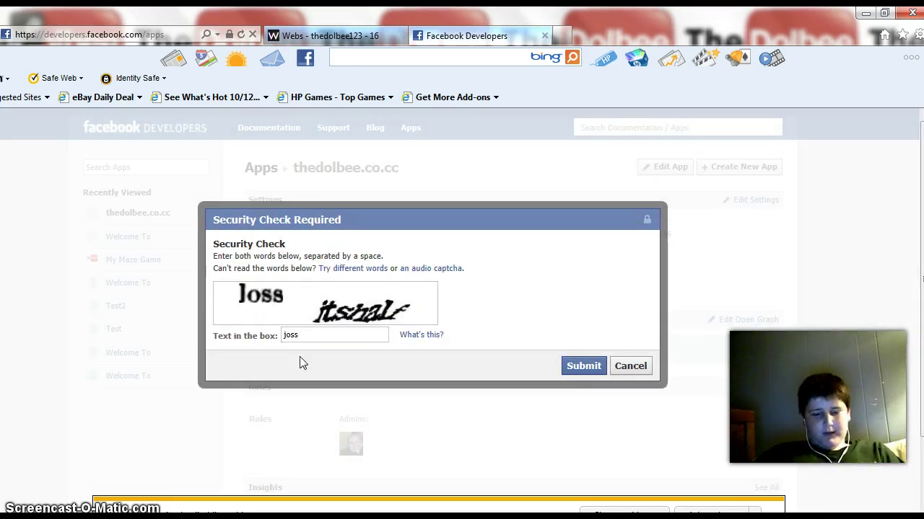
Type the two captcha words and submit the security check
{"action": "type", "text": "itshalf"}
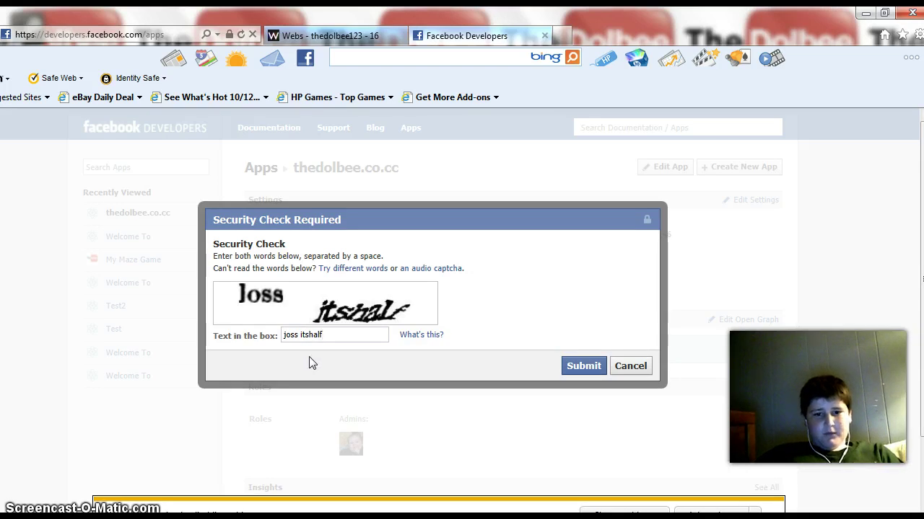
{"action": "left_click", "coordinate": [590, 368]}
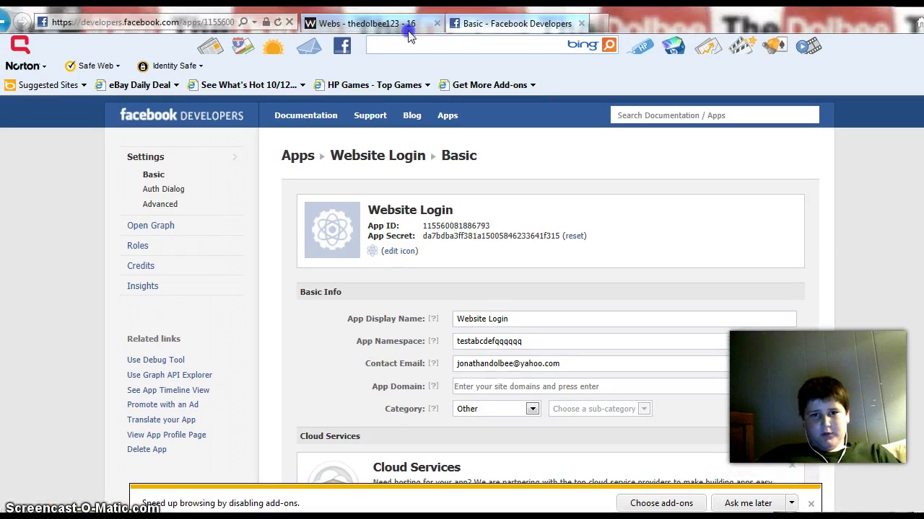
{"action": "left_click", "coordinate": [406, 21]}
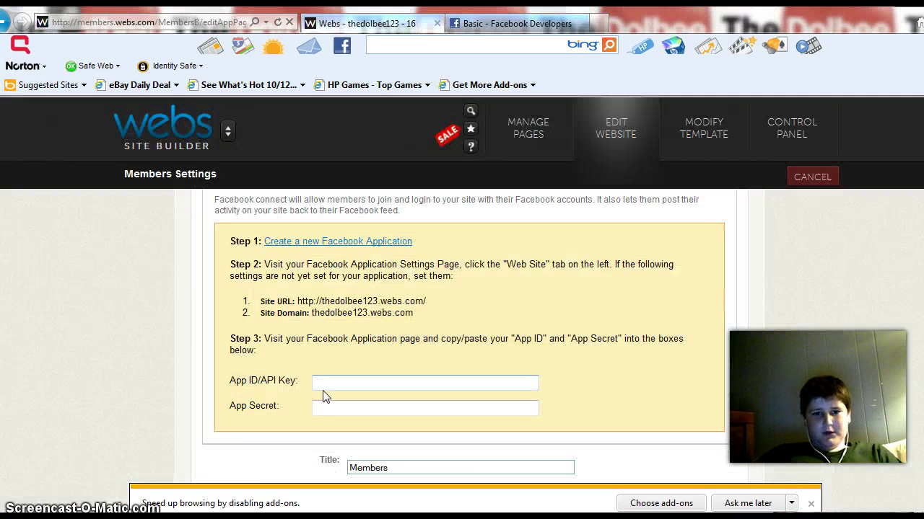
{"action": "left_click_drag", "start_coordinate": [298, 302], "coordinate": [440, 297]}
{"action": "key", "text": "ctrl+c"}
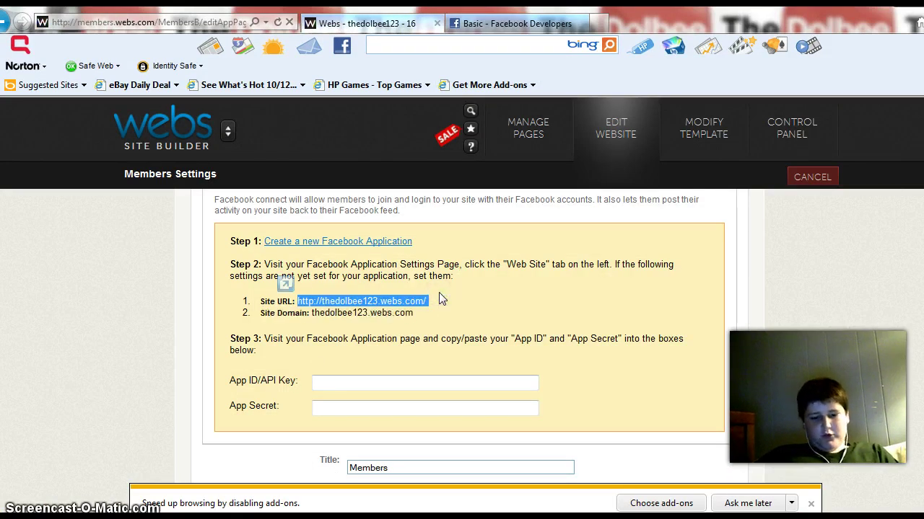
{"action": "left_click", "coordinate": [533, 24]}
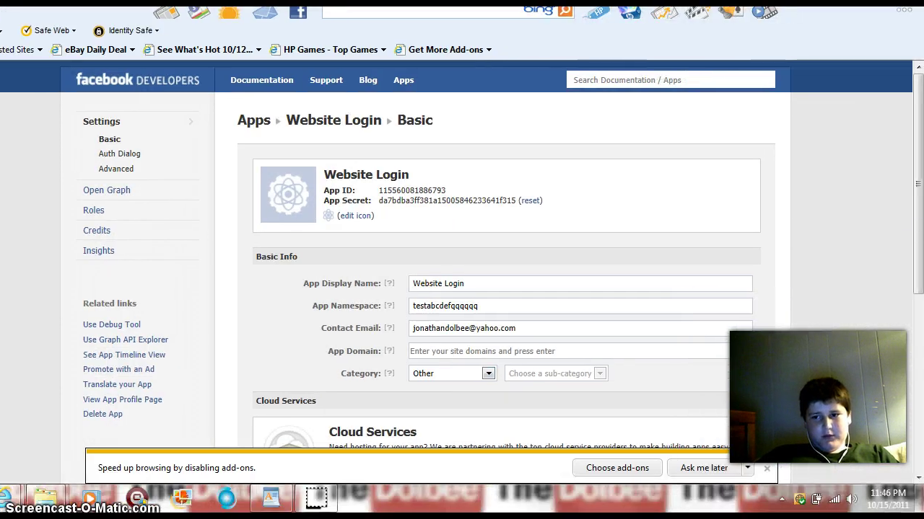
{"action": "left_click_drag", "start_coordinate": [921, 229], "coordinate": [920, 353]}
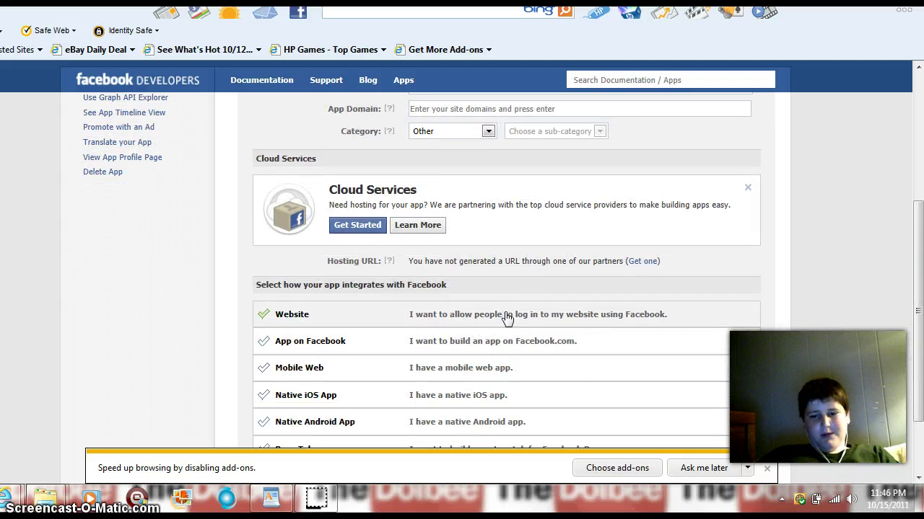
{"action": "left_click", "coordinate": [507, 322]}
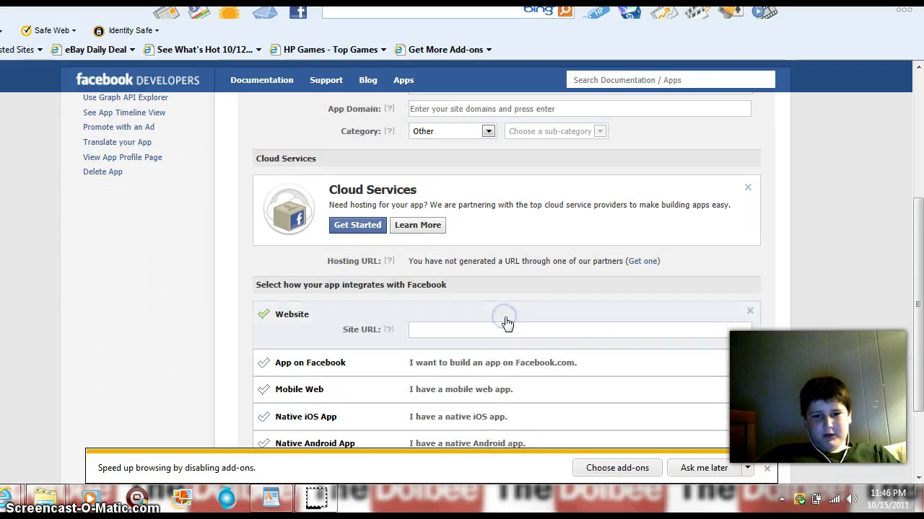
{"action": "left_click", "coordinate": [480, 330]}
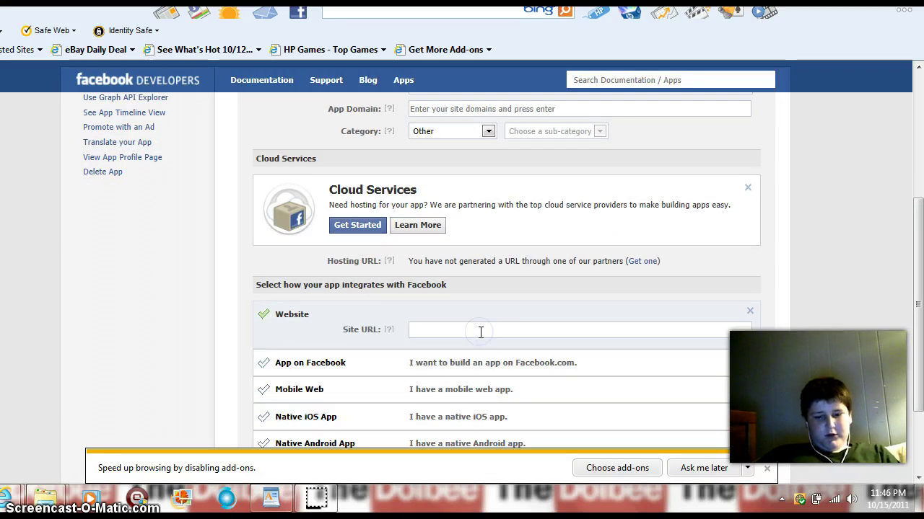
{"action": "key", "text": "ctrl+v"}
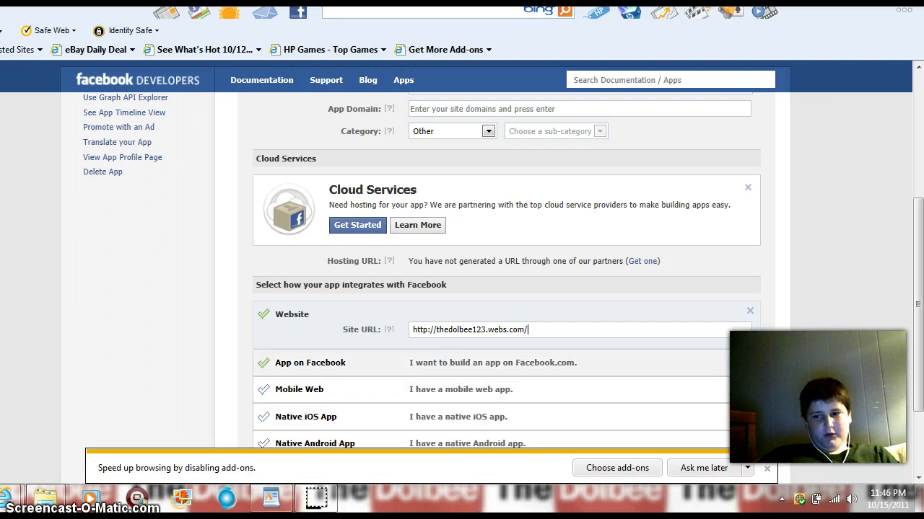
{"action": "left_click_drag", "start_coordinate": [921, 316], "coordinate": [921, 374]}
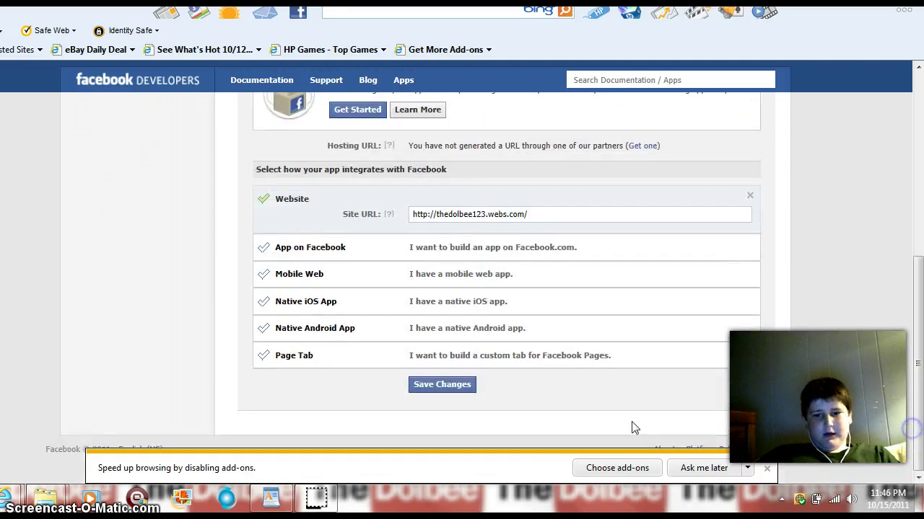
{"action": "left_click", "coordinate": [430, 388]}
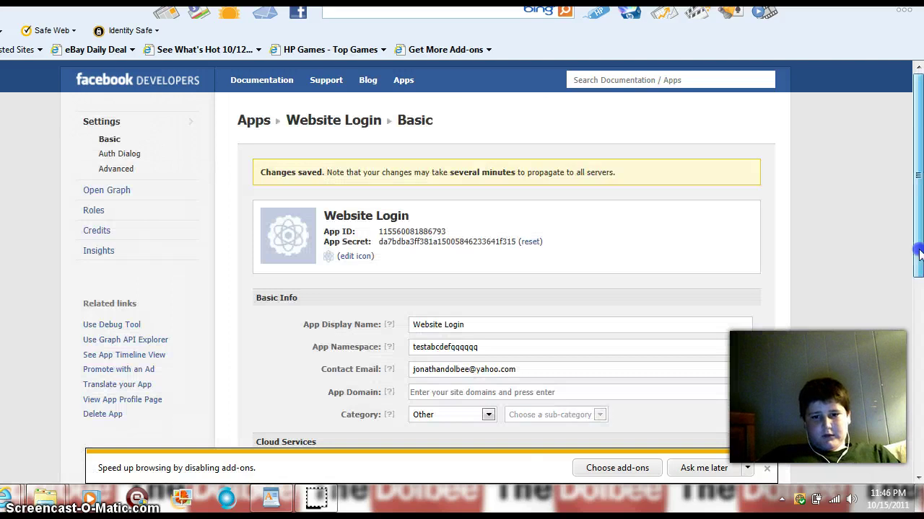
{"action": "left_click_drag", "start_coordinate": [916, 253], "coordinate": [916, 292]}
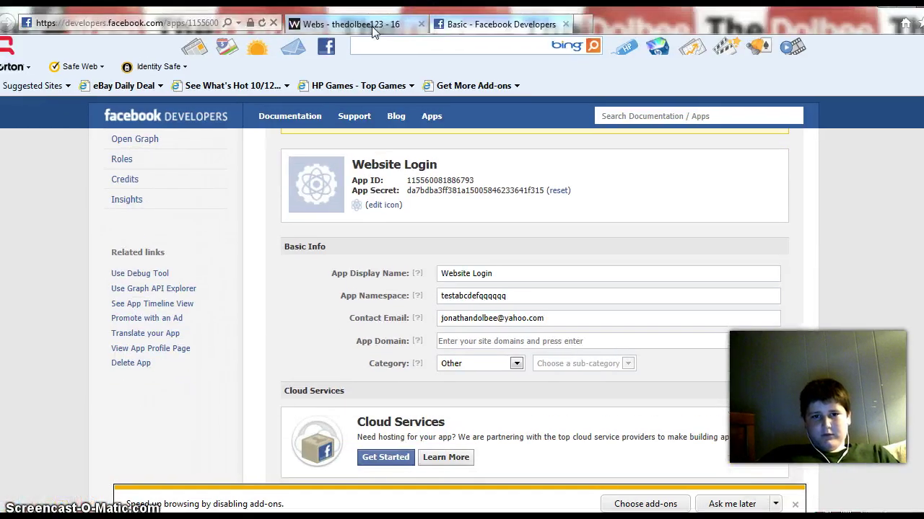
Copy the Webs site domain thedolbee123.webs.com into the app's App Domain field
{"action": "left_click", "coordinate": [346, 24]}
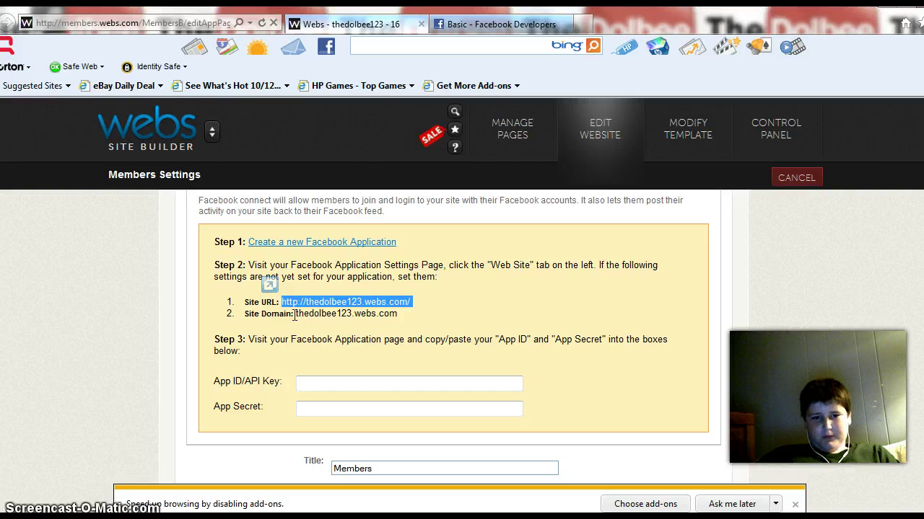
{"action": "left_click_drag", "start_coordinate": [294, 314], "coordinate": [405, 315]}
{"action": "key", "text": "ctrl+c"}
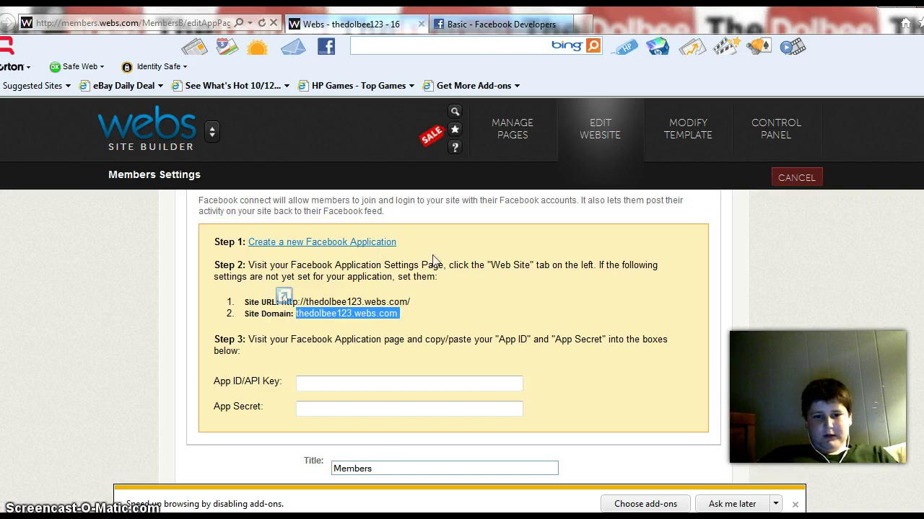
{"action": "left_click", "coordinate": [507, 30]}
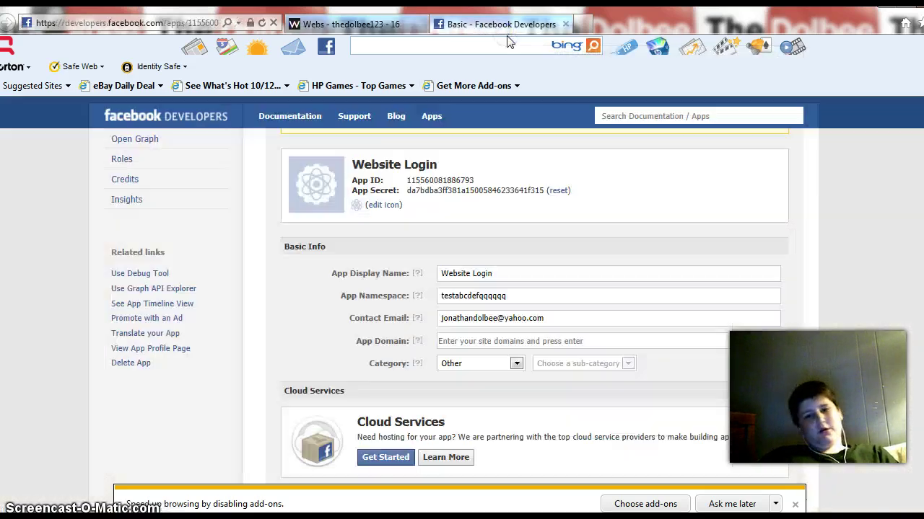
{"action": "left_click", "coordinate": [470, 339]}
{"action": "key", "text": "ctrl+v"}
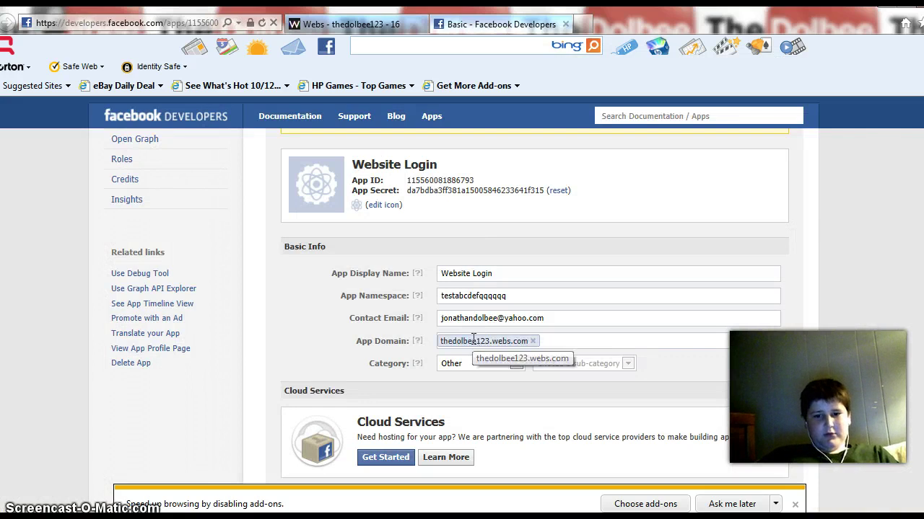
{"action": "scroll", "coordinate": [473, 345], "scroll_direction": "down", "scroll_amount": 3}
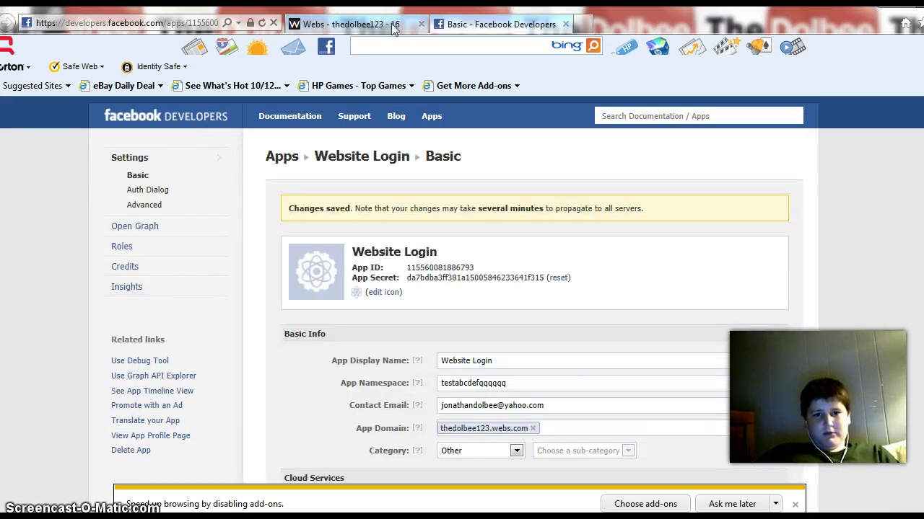
Paste the Facebook App ID into the Webs App ID/API Key field
{"action": "left_click", "coordinate": [394, 26]}
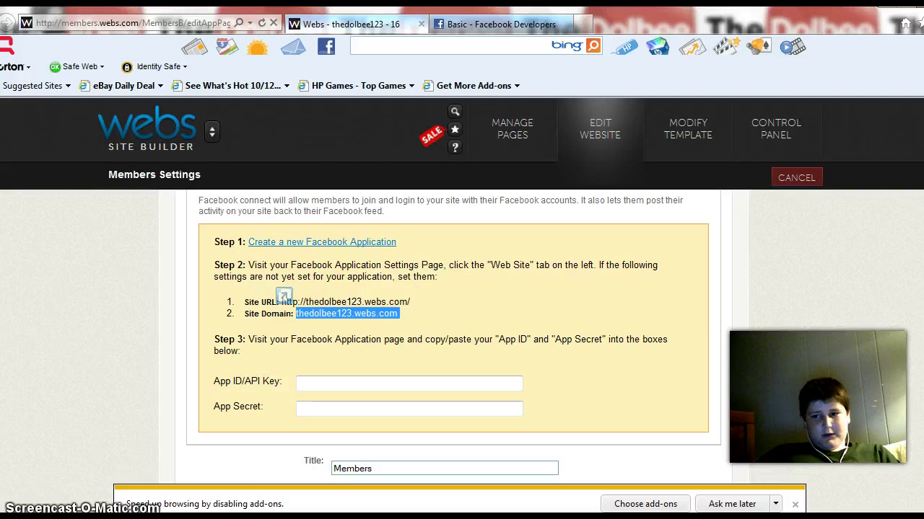
{"action": "scroll", "coordinate": [453, 324], "scroll_direction": "down", "scroll_amount": 1}
{"action": "scroll", "coordinate": [453, 325], "scroll_direction": "down", "scroll_amount": 1}
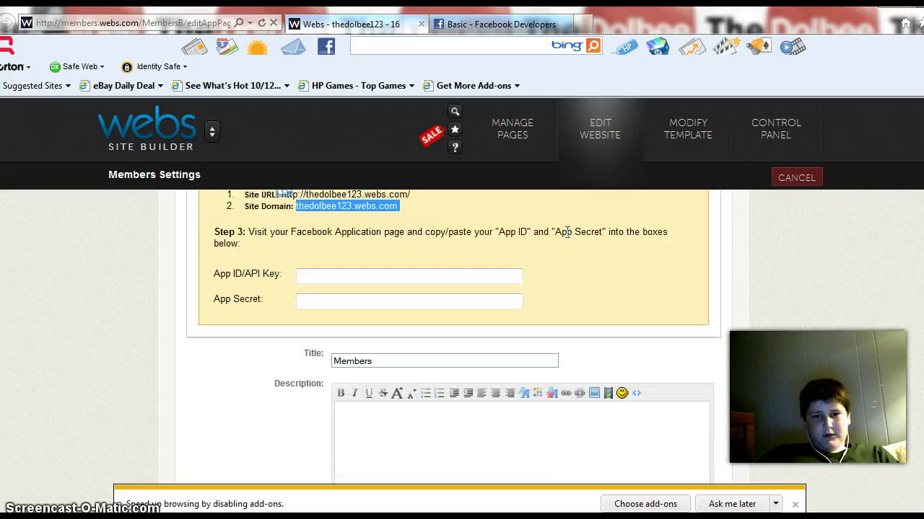
{"action": "left_click", "coordinate": [505, 24]}
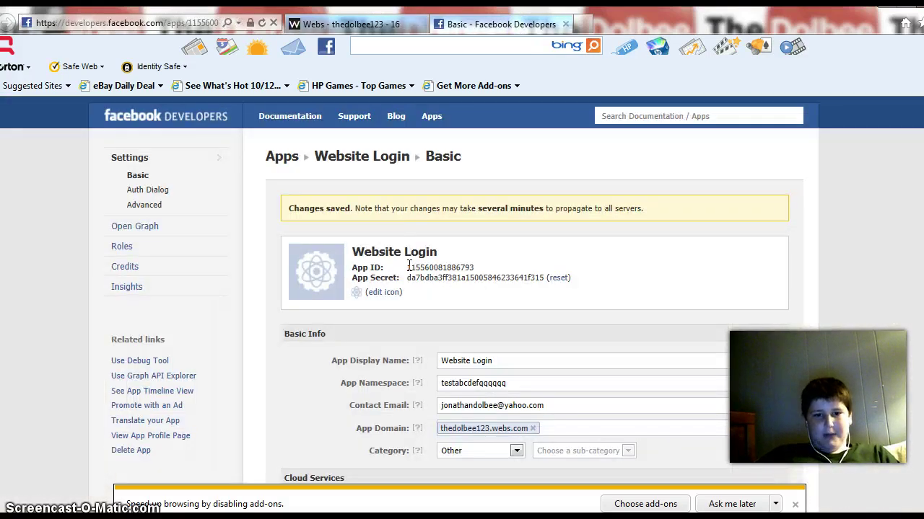
{"action": "left_click_drag", "start_coordinate": [409, 266], "coordinate": [498, 263]}
{"action": "key", "text": "ctrl+c"}
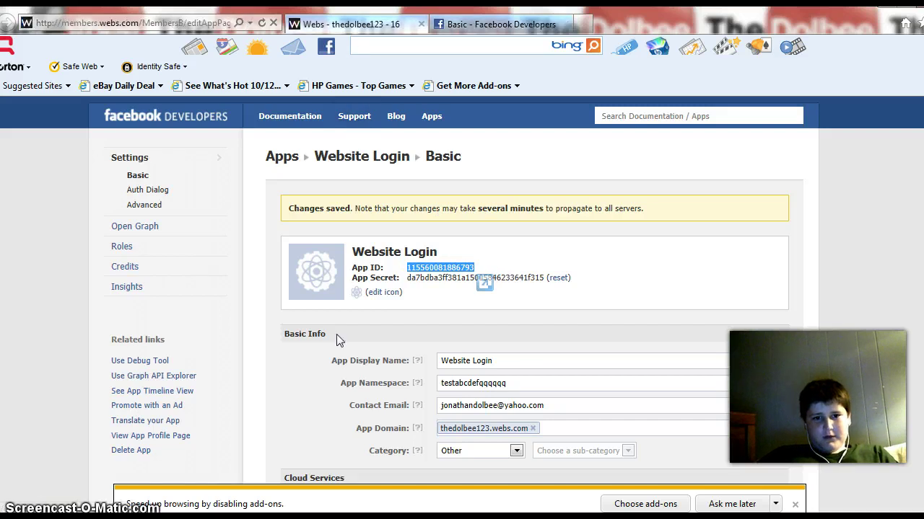
{"action": "left_click", "coordinate": [346, 23]}
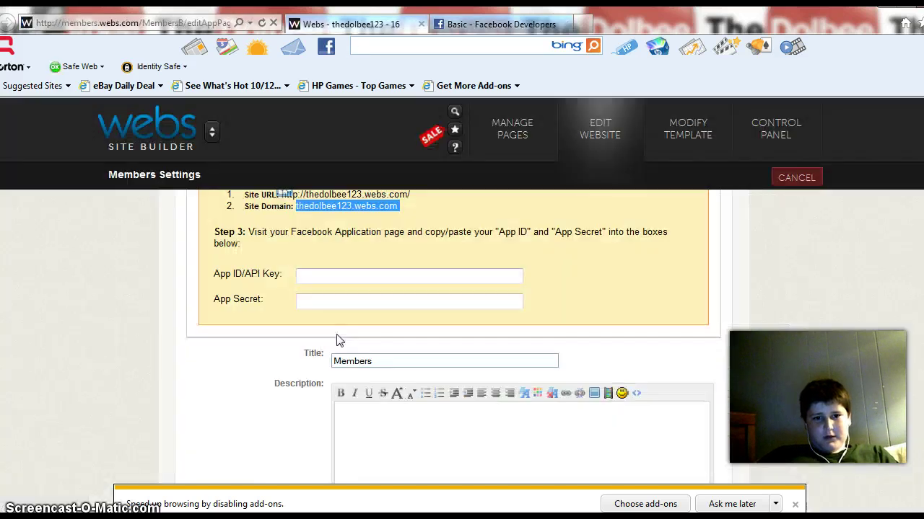
{"action": "left_click", "coordinate": [349, 274]}
{"action": "key", "text": "ctrl+v"}
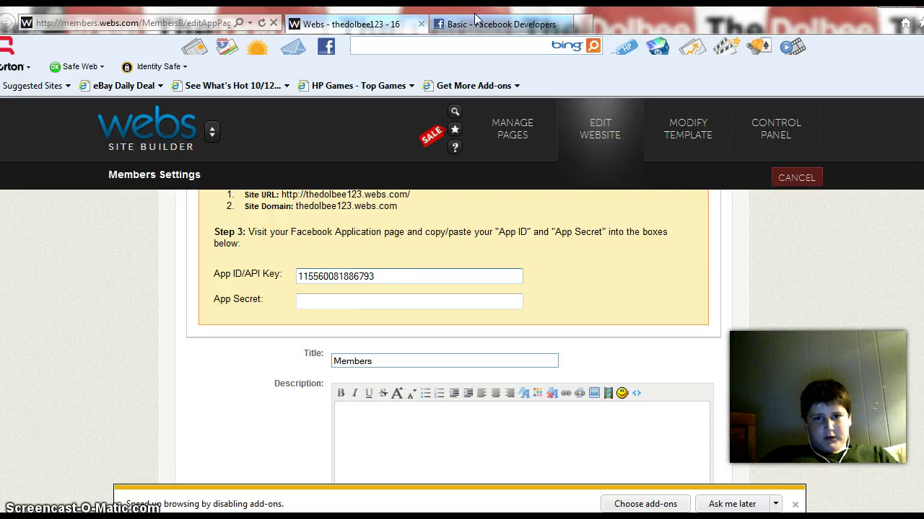
Paste the Facebook App Secret into the Webs App Secret field
{"action": "left_click", "coordinate": [476, 24]}
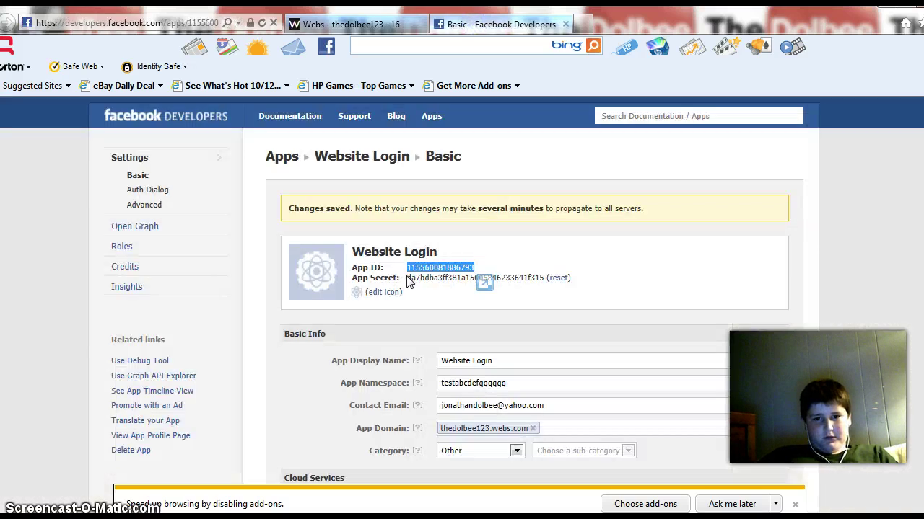
{"action": "left_click_drag", "start_coordinate": [407, 278], "coordinate": [544, 278]}
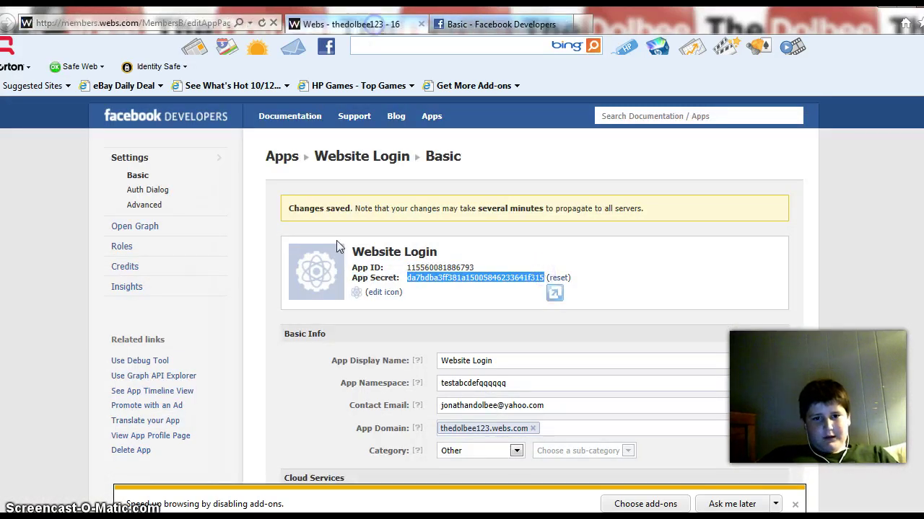
{"action": "left_click", "coordinate": [351, 24]}
{"action": "left_click", "coordinate": [341, 300]}
{"action": "key", "text": "ctrl+v"}
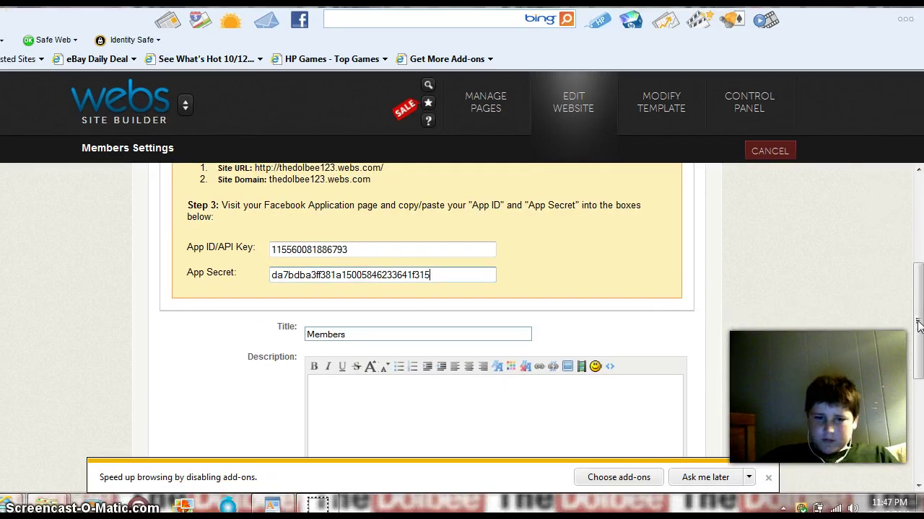
{"action": "left_click_drag", "start_coordinate": [916, 324], "coordinate": [916, 422]}
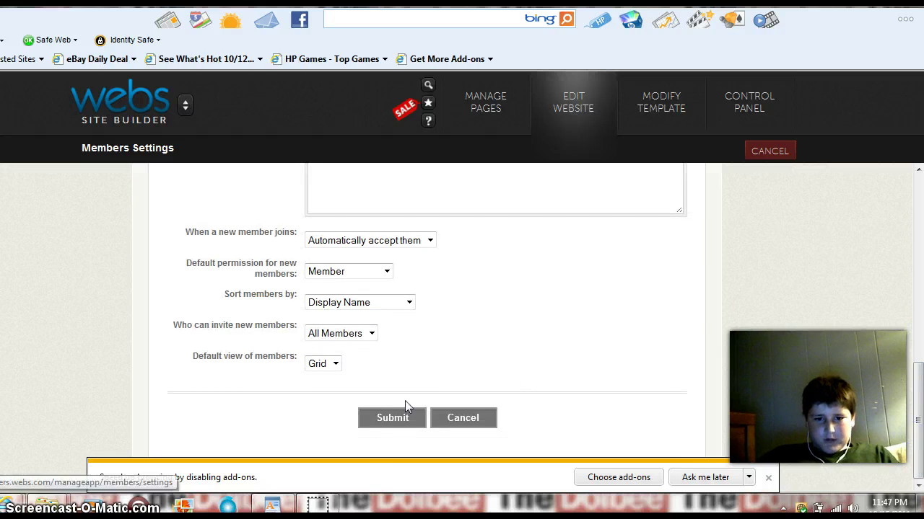
Save the Facebook login member settings and return to the Members page editor
{"action": "left_click", "coordinate": [403, 426]}
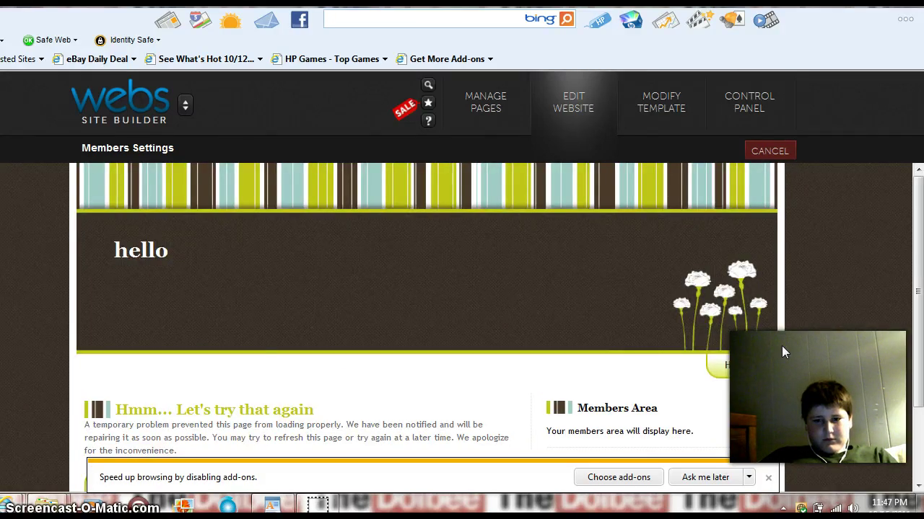
{"action": "left_click_drag", "start_coordinate": [918, 267], "coordinate": [913, 224]}
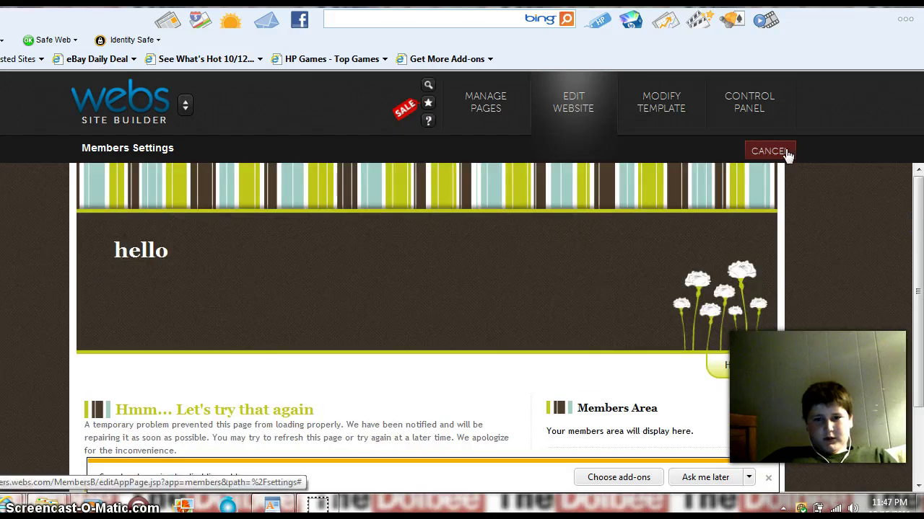
{"action": "left_click", "coordinate": [783, 151]}
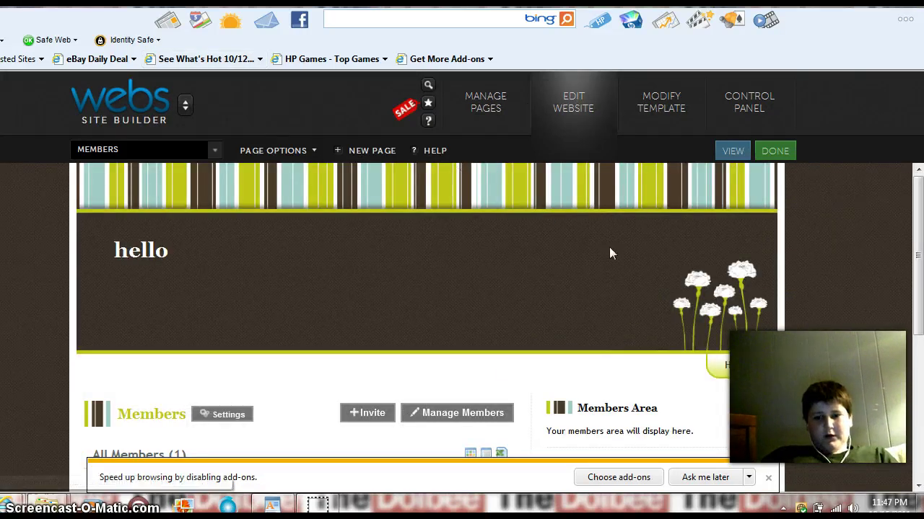
Preview the live Home page from Manage Pages and answer the Facebook login permission prompt
{"action": "left_click", "coordinate": [474, 101]}
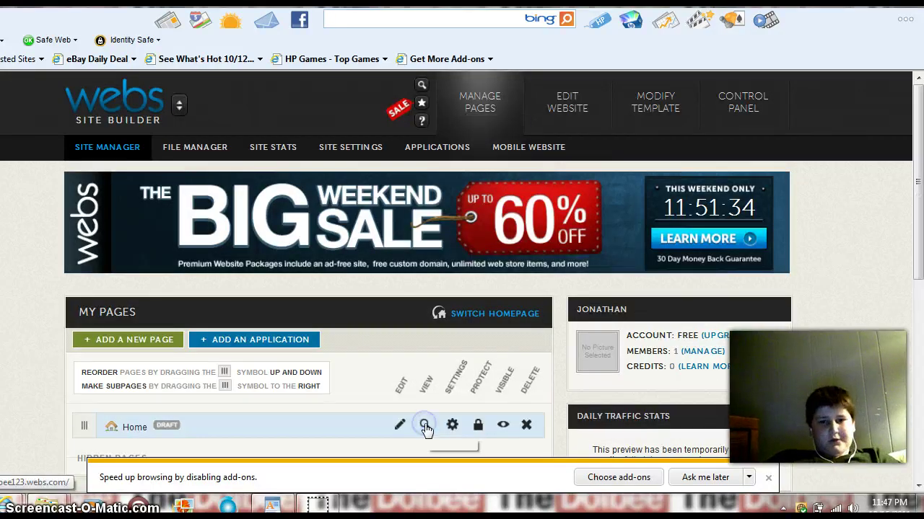
{"action": "left_click", "coordinate": [425, 427]}
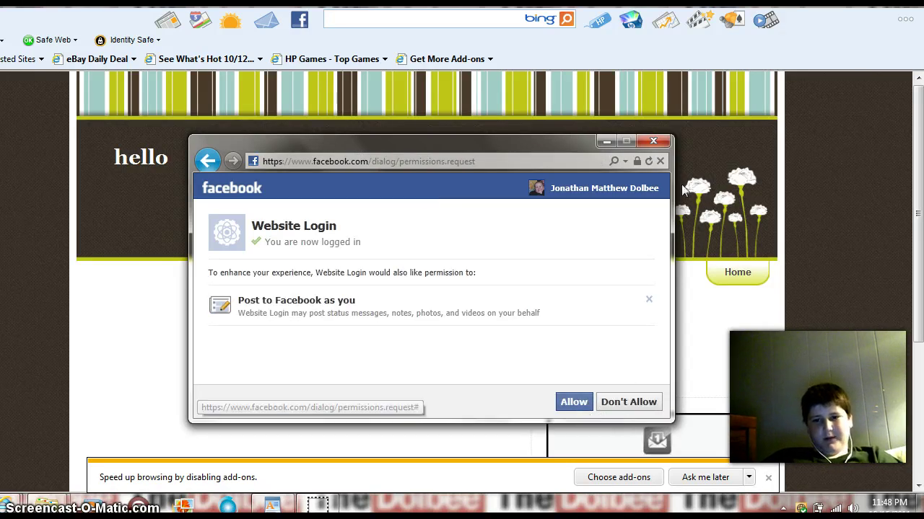
{"action": "left_click", "coordinate": [653, 141]}
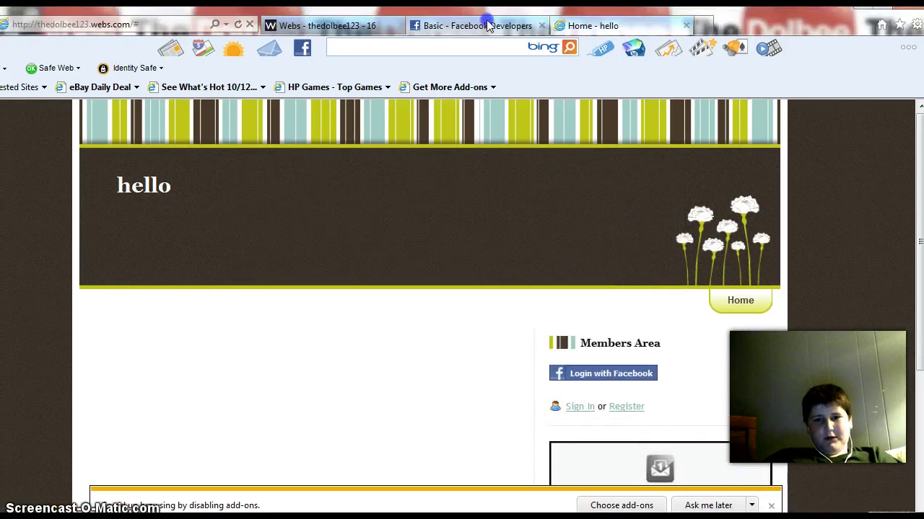
Return to the Website Login app's Basic settings, discarding unsaved changes
{"action": "left_click", "coordinate": [488, 26]}
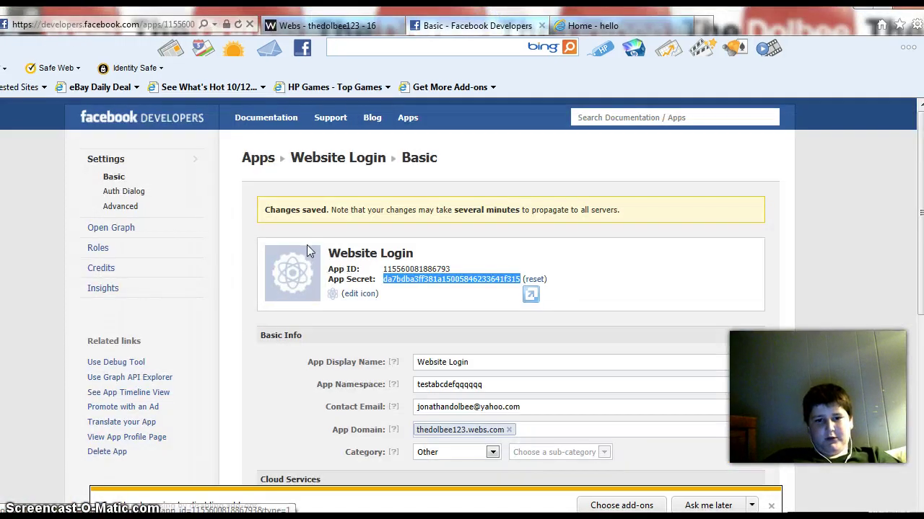
{"action": "left_click", "coordinate": [141, 159]}
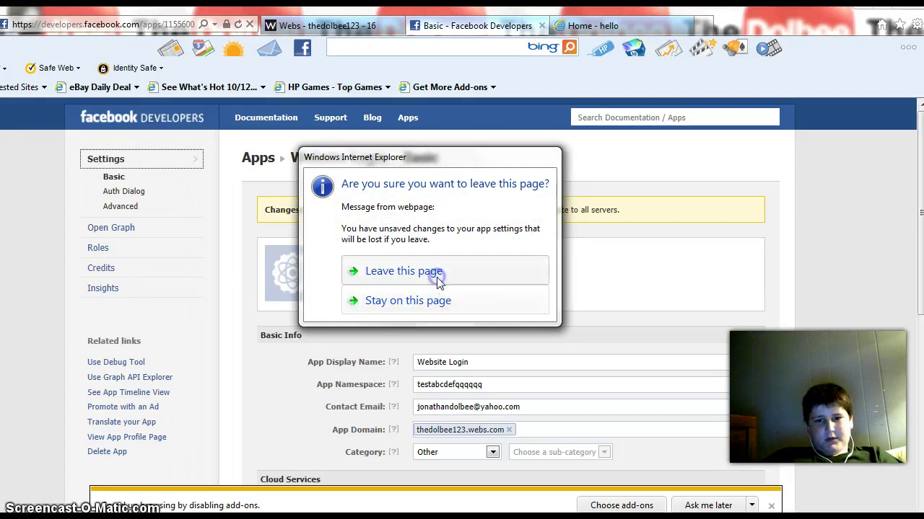
{"action": "left_click", "coordinate": [432, 273]}
{"action": "double_click", "coordinate": [451, 279]}
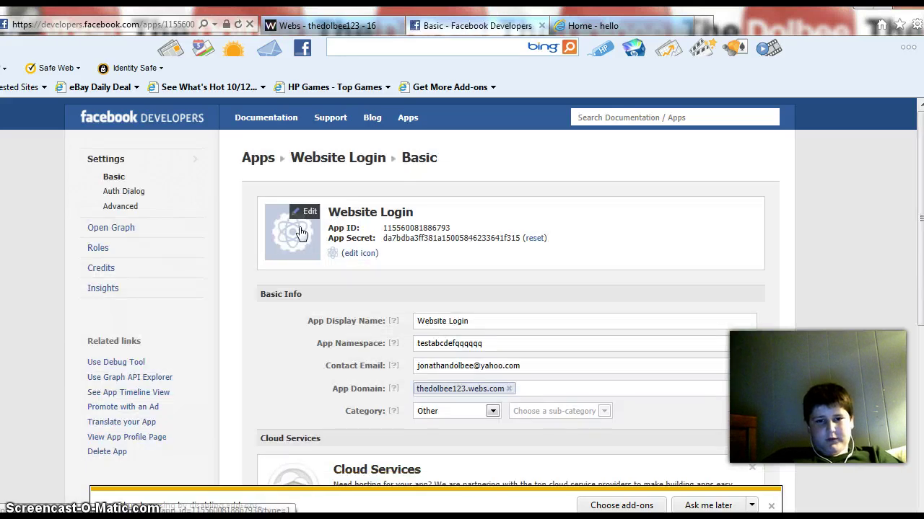
Open and cancel the app logo upload, then close the Webs site builder tab
{"action": "left_click", "coordinate": [300, 236]}
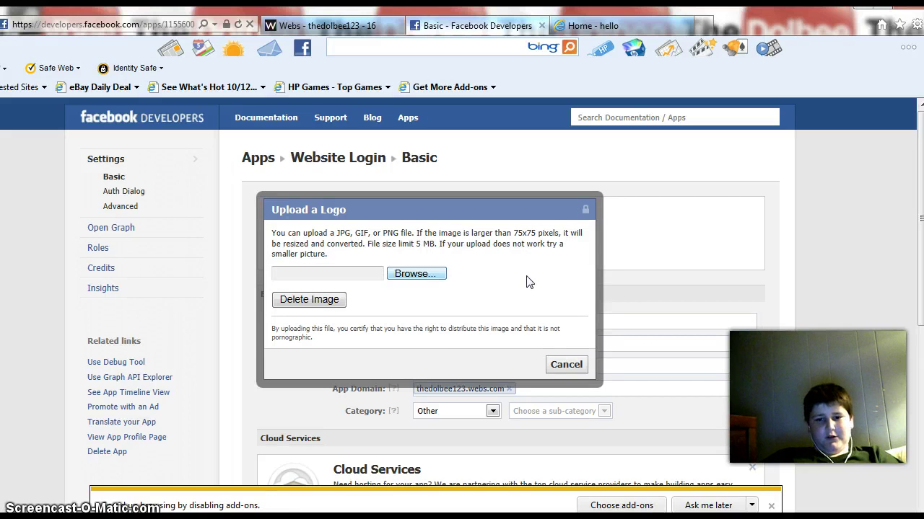
{"action": "left_click", "coordinate": [575, 366]}
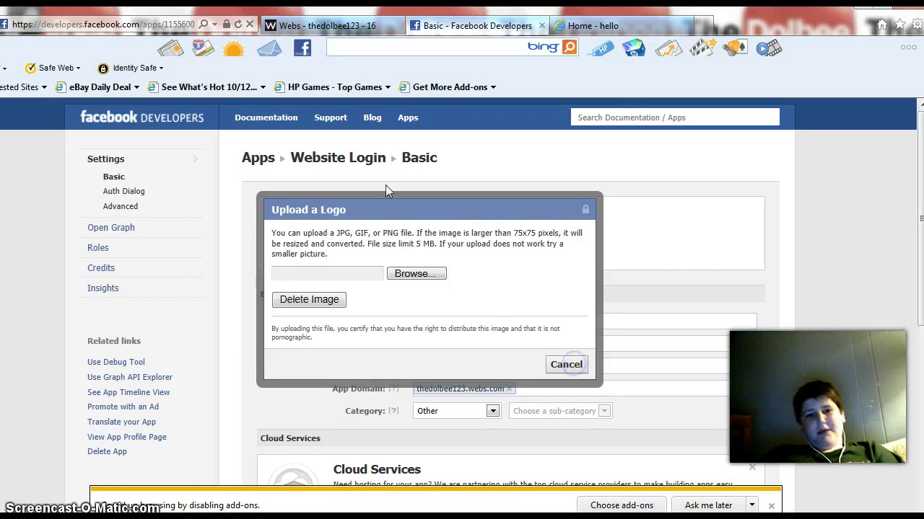
{"action": "left_click", "coordinate": [338, 22]}
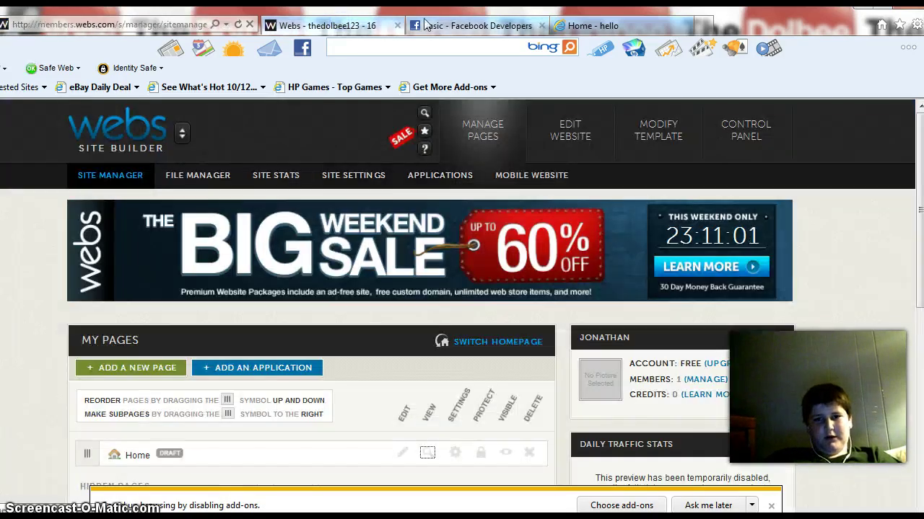
{"action": "mouse_move", "coordinate": [477, 26]}
{"action": "left_click", "coordinate": [397, 25]}
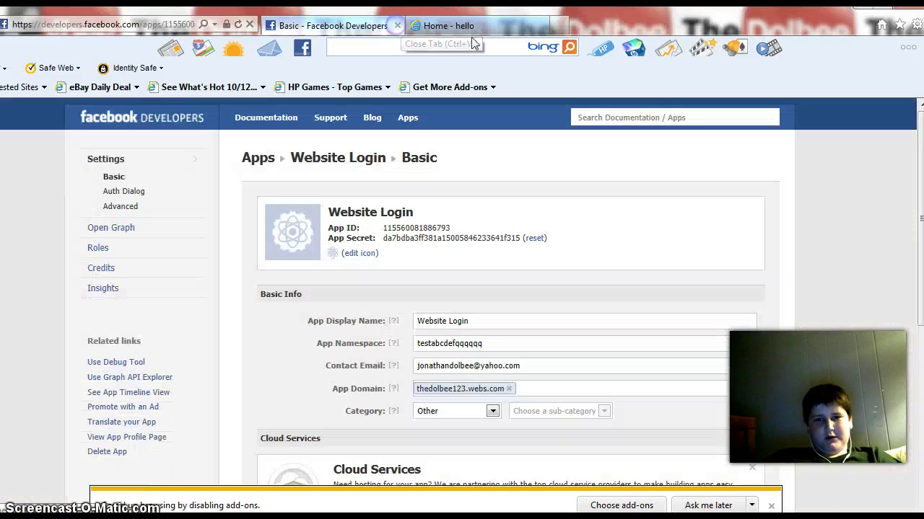
Close the hello preview and go to facebook.com/developers, leaving the unsaved settings page
{"action": "left_click", "coordinate": [543, 29]}
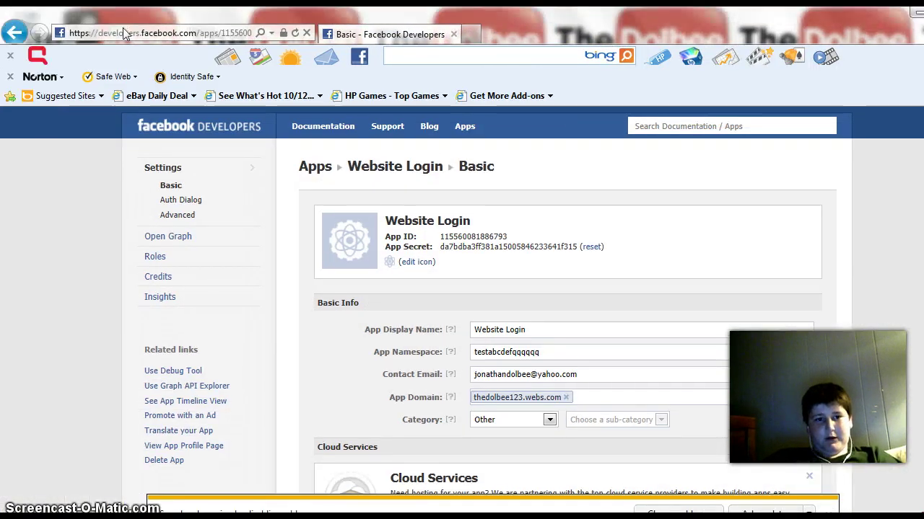
{"action": "left_click", "coordinate": [124, 30]}
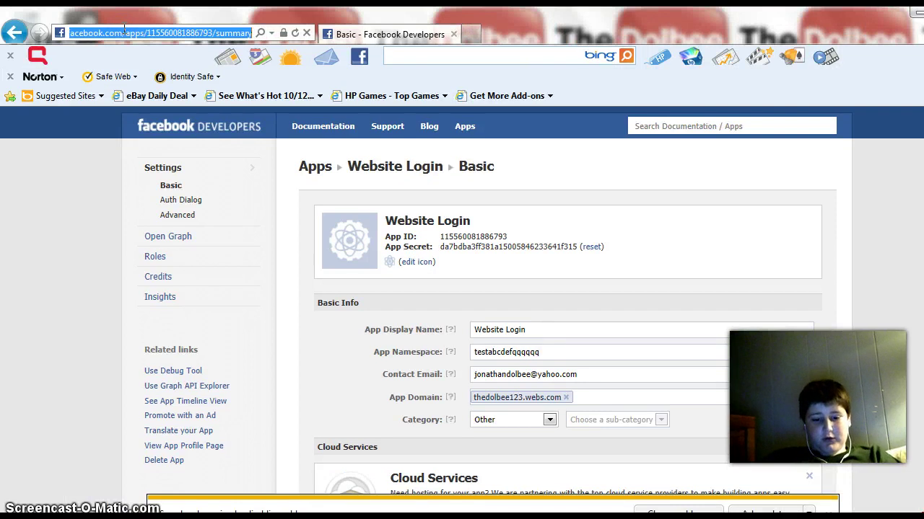
{"action": "type", "text": "fac"}
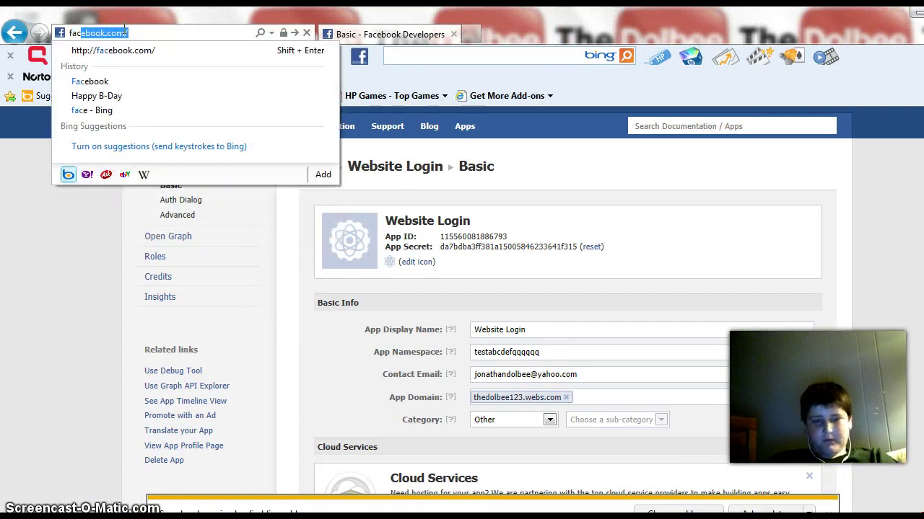
{"action": "key", "text": "End"}
{"action": "type", "text": "develo"}
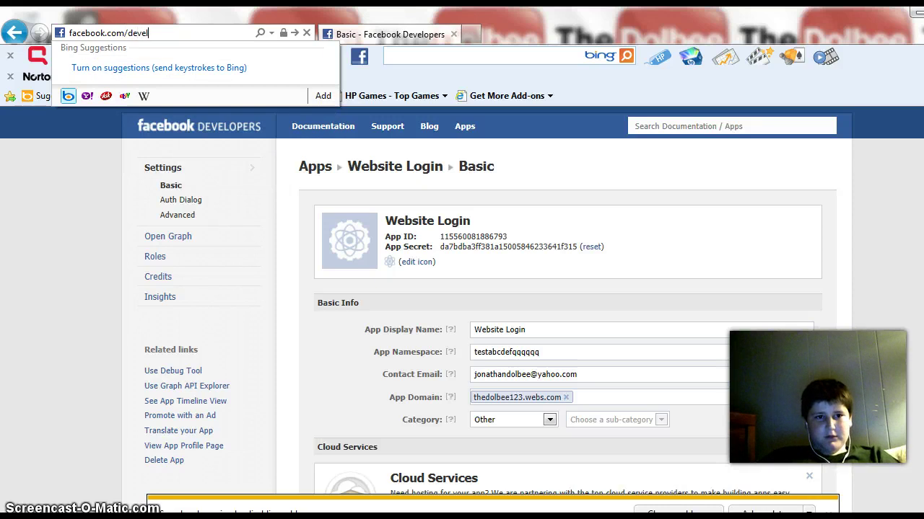
{"action": "type", "text": "pers"}
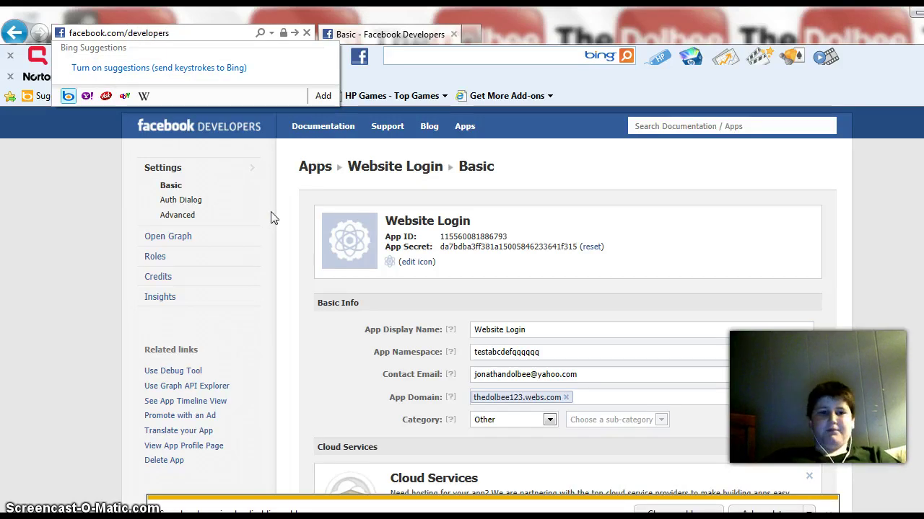
{"action": "key", "text": "Return"}
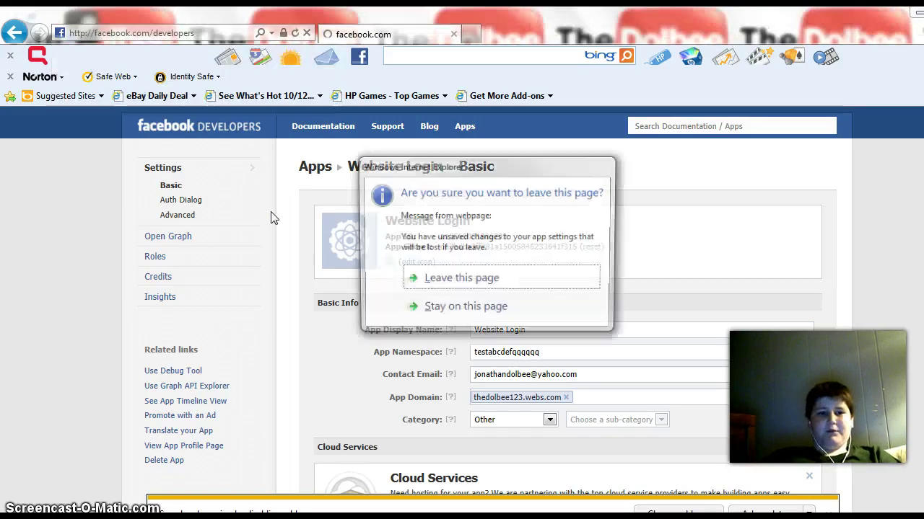
{"action": "left_click", "coordinate": [482, 278]}
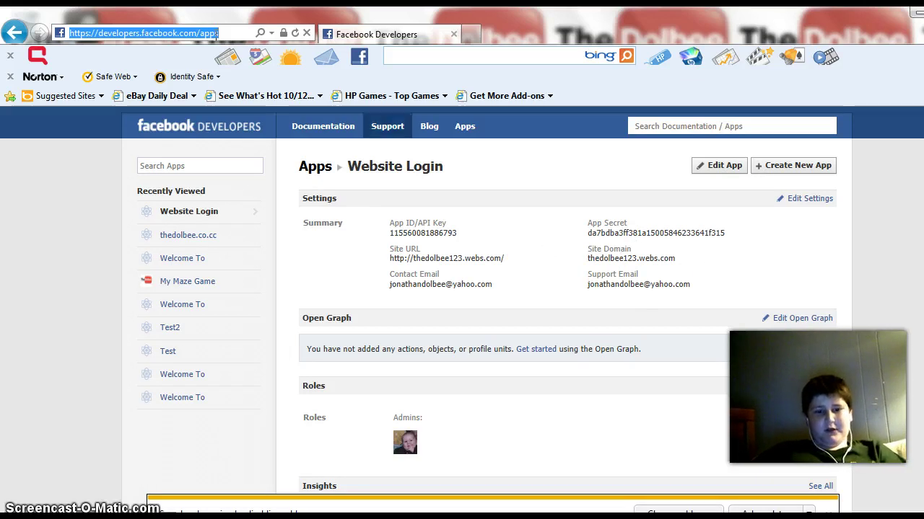
{"action": "type", "text": "www="}
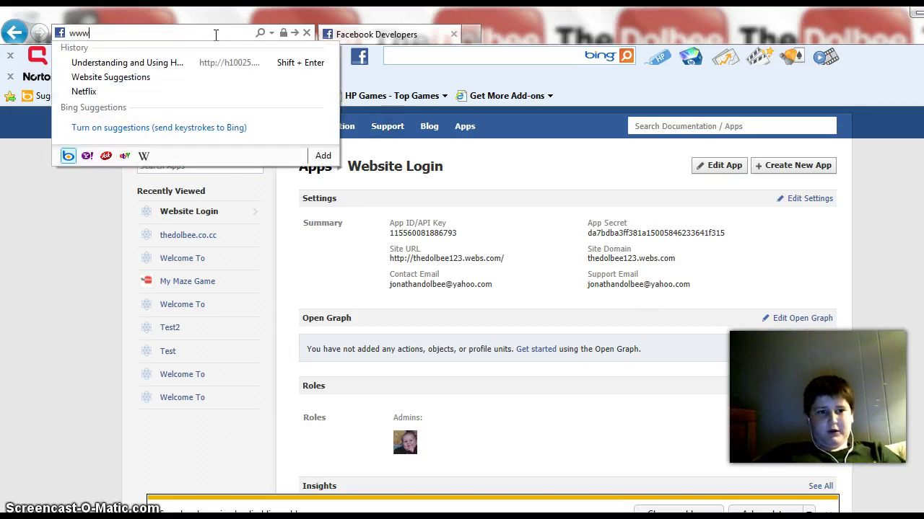
{"action": "type", "text": "thedolbee.co.cc/"}
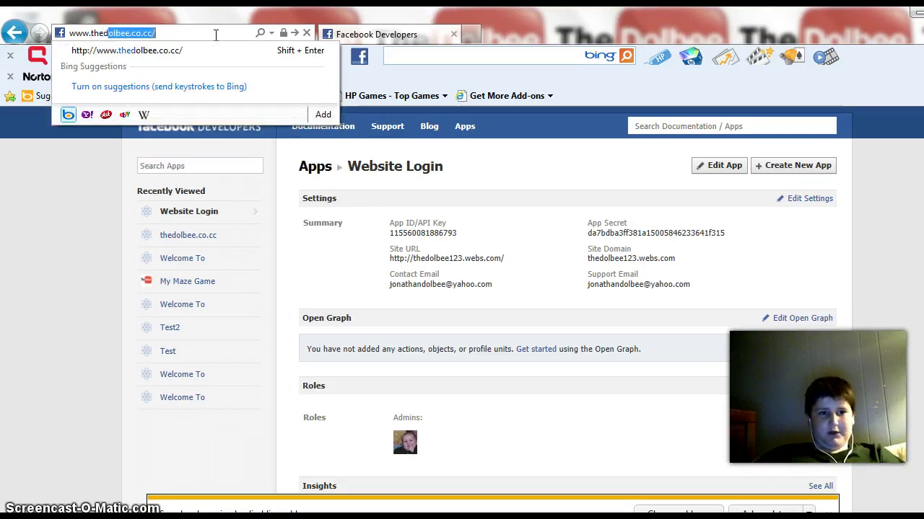
{"action": "key", "text": "Return"}
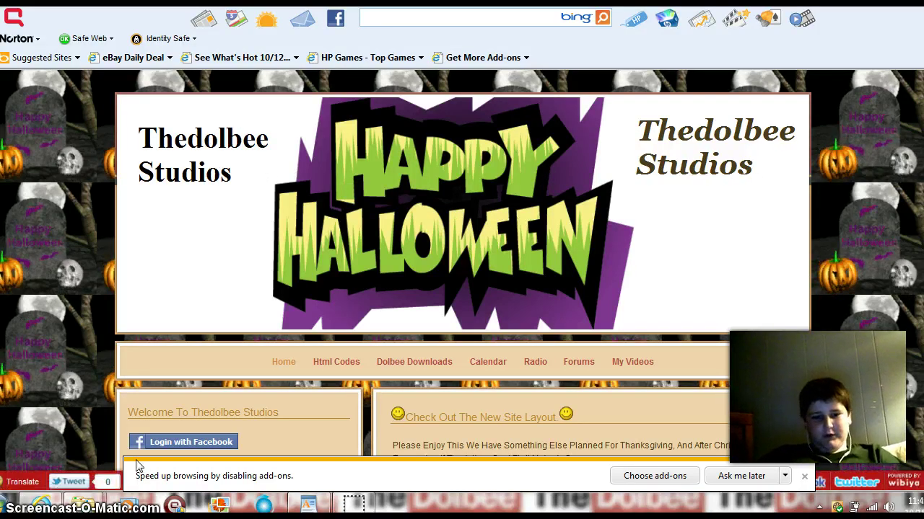
Dismiss the add-ons notice, then open and close the Thedolbee Facebook fan box
{"action": "left_click", "coordinate": [805, 478]}
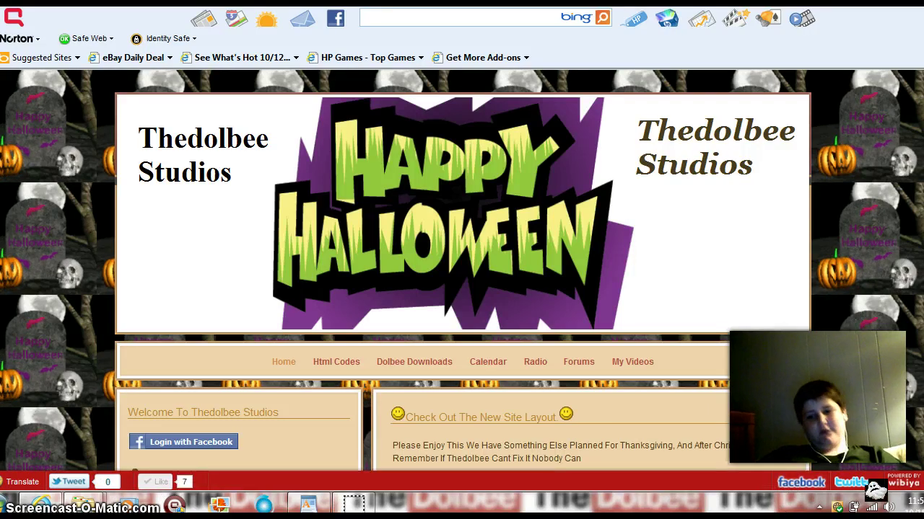
{"action": "left_click", "coordinate": [816, 488]}
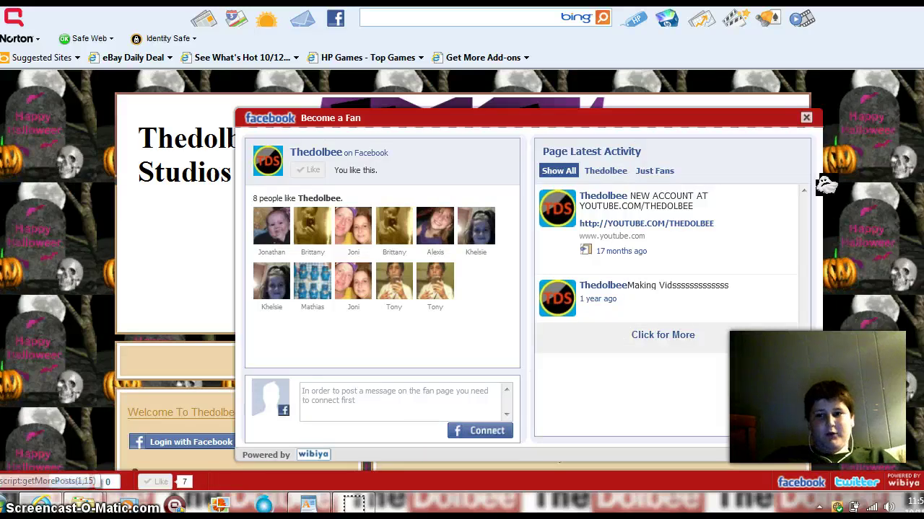
{"action": "left_click", "coordinate": [805, 118]}
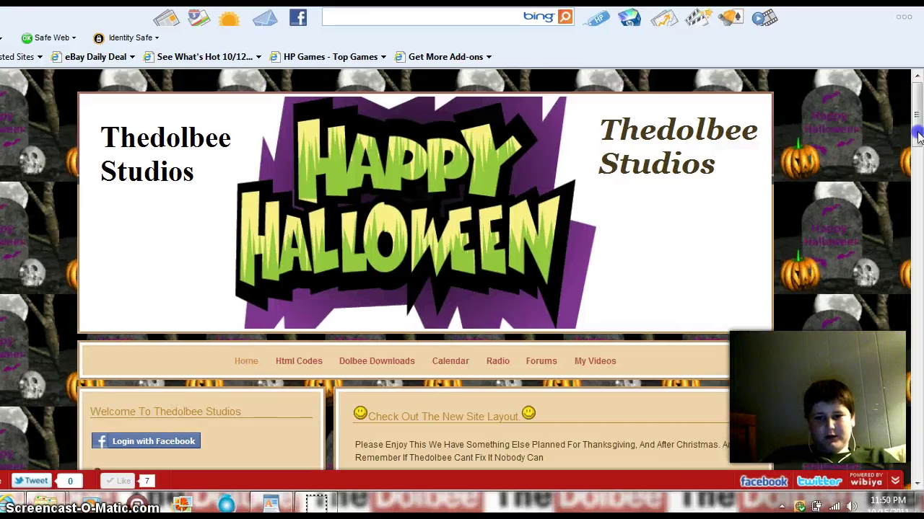
Scroll through the lyric videos, recent videos and weather sections, then back to the top
{"action": "left_click_drag", "start_coordinate": [917, 150], "coordinate": [918, 189]}
{"action": "scroll", "coordinate": [918, 189], "scroll_direction": "down", "scroll_amount": 1}
{"action": "scroll", "coordinate": [917, 189], "scroll_direction": "down", "scroll_amount": 1}
{"action": "scroll", "coordinate": [919, 188], "scroll_direction": "down", "scroll_amount": 4}
{"action": "scroll", "coordinate": [918, 189], "scroll_direction": "up", "scroll_amount": 2}
{"action": "scroll", "coordinate": [919, 189], "scroll_direction": "down", "scroll_amount": 4}
{"action": "scroll", "coordinate": [918, 188], "scroll_direction": "up", "scroll_amount": 3}
{"action": "scroll", "coordinate": [918, 188], "scroll_direction": "down", "scroll_amount": 1}
{"action": "scroll", "coordinate": [919, 189], "scroll_direction": "down", "scroll_amount": 5}
{"action": "scroll", "coordinate": [919, 188], "scroll_direction": "up", "scroll_amount": 5}
{"action": "scroll", "coordinate": [919, 189], "scroll_direction": "up", "scroll_amount": 2}
{"action": "scroll", "coordinate": [918, 188], "scroll_direction": "down", "scroll_amount": 4}
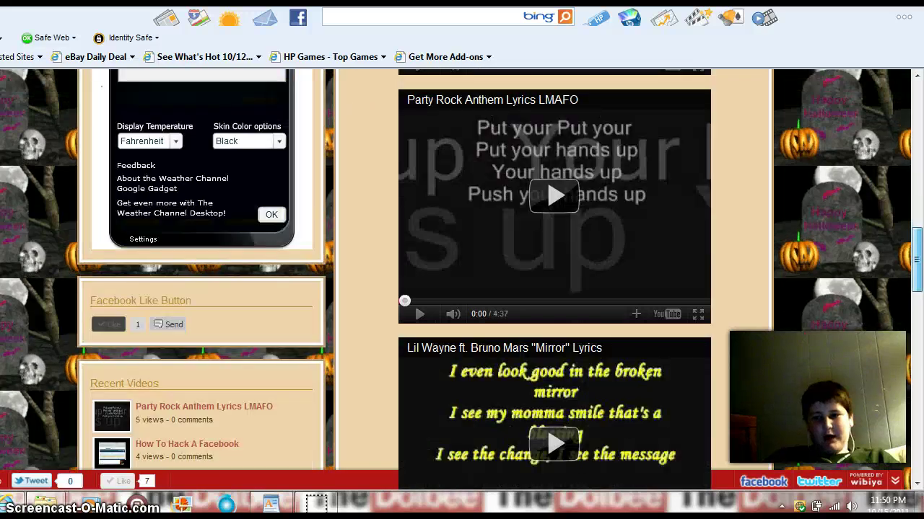
{"action": "scroll", "coordinate": [918, 188], "scroll_direction": "up", "scroll_amount": 4}
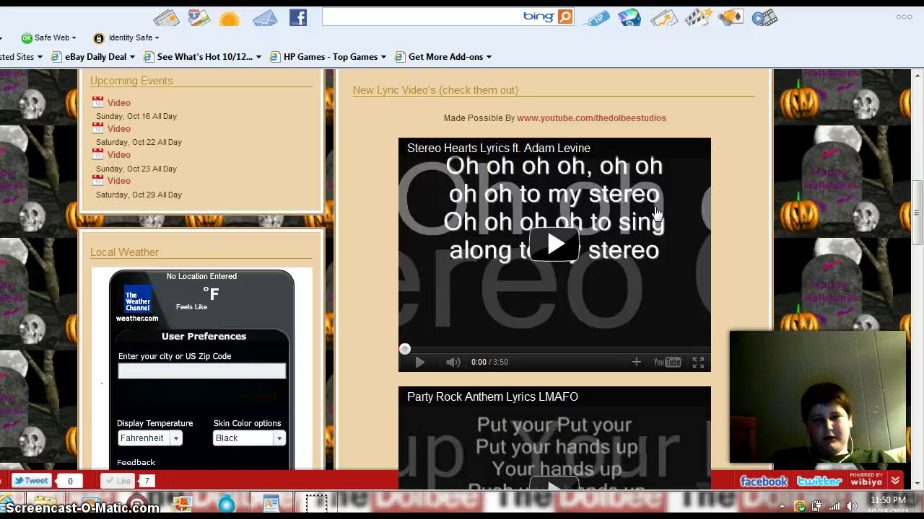
{"action": "scroll", "coordinate": [462, 274], "scroll_direction": "up", "scroll_amount": 3}
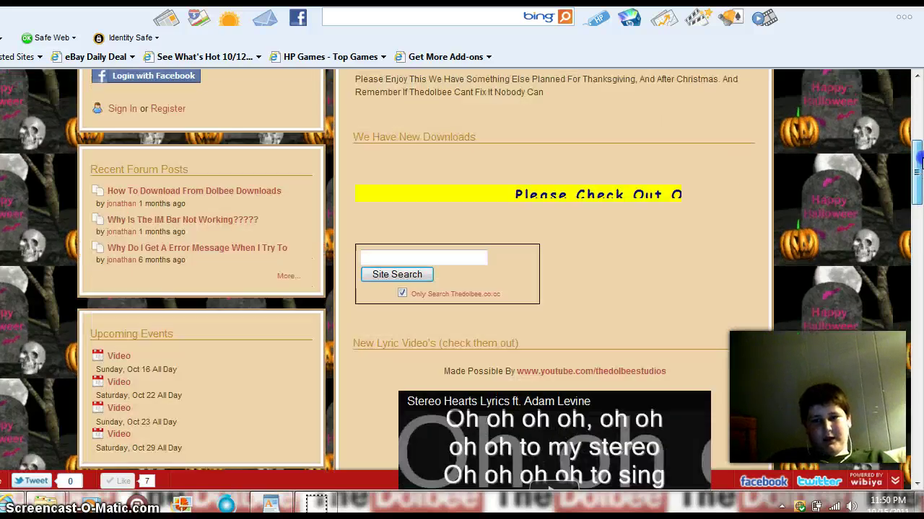
{"action": "scroll", "coordinate": [462, 274], "scroll_direction": "up", "scroll_amount": 3}
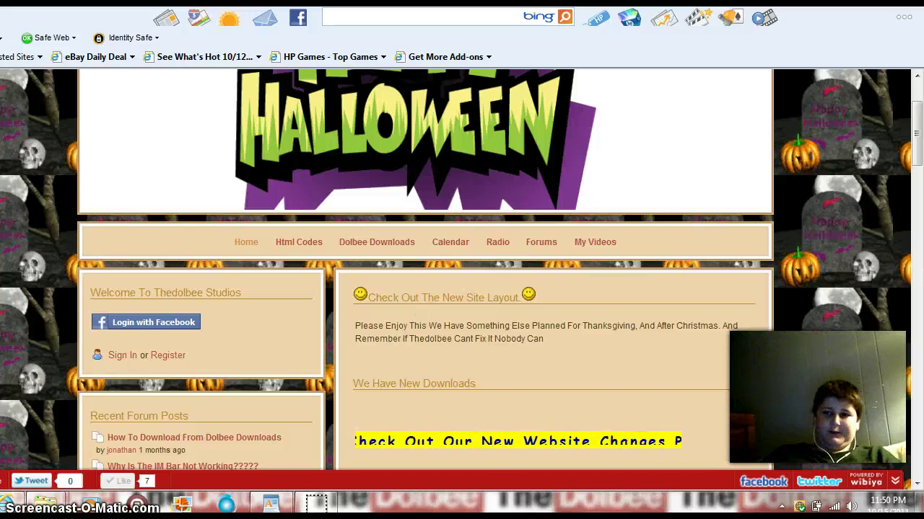
{"action": "key", "text": "super+d"}
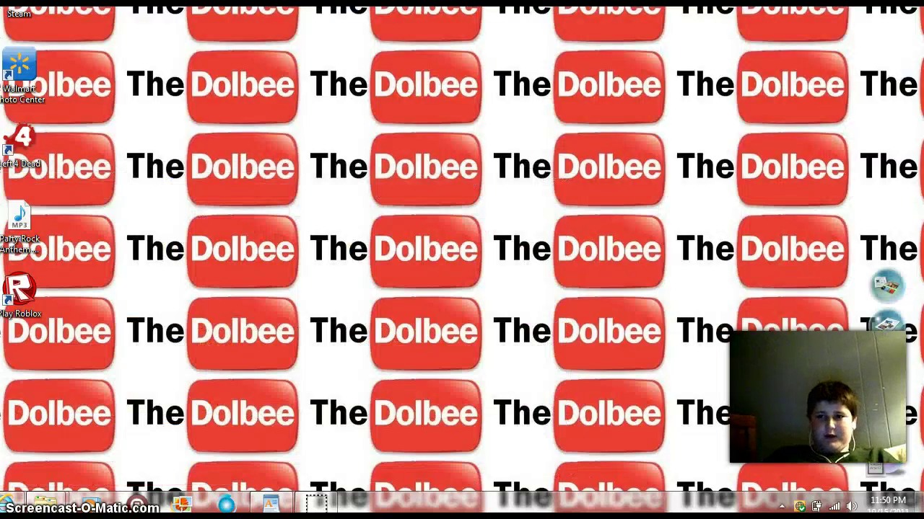